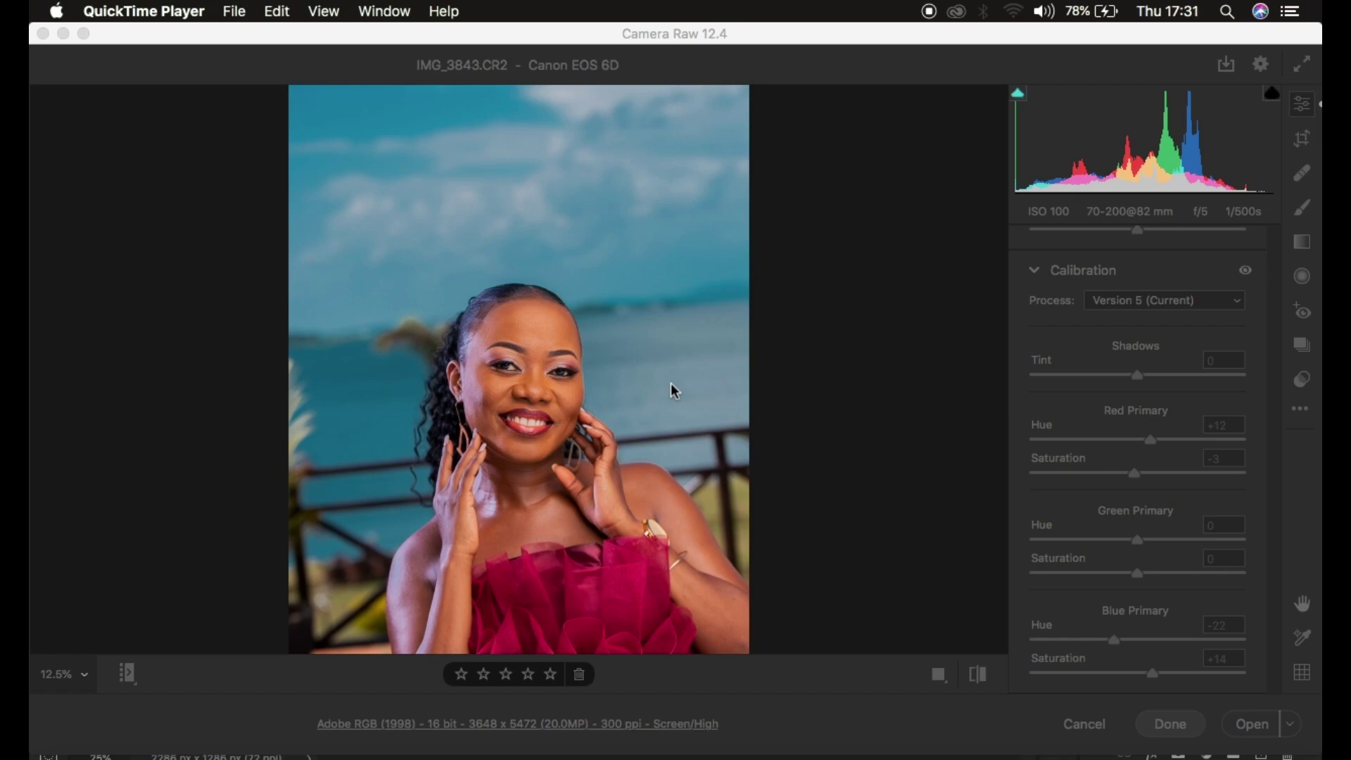
- Compare the edited portrait with its original version by toggling between the default and current settings
{"action": "left_click", "coordinate": [976, 676]}
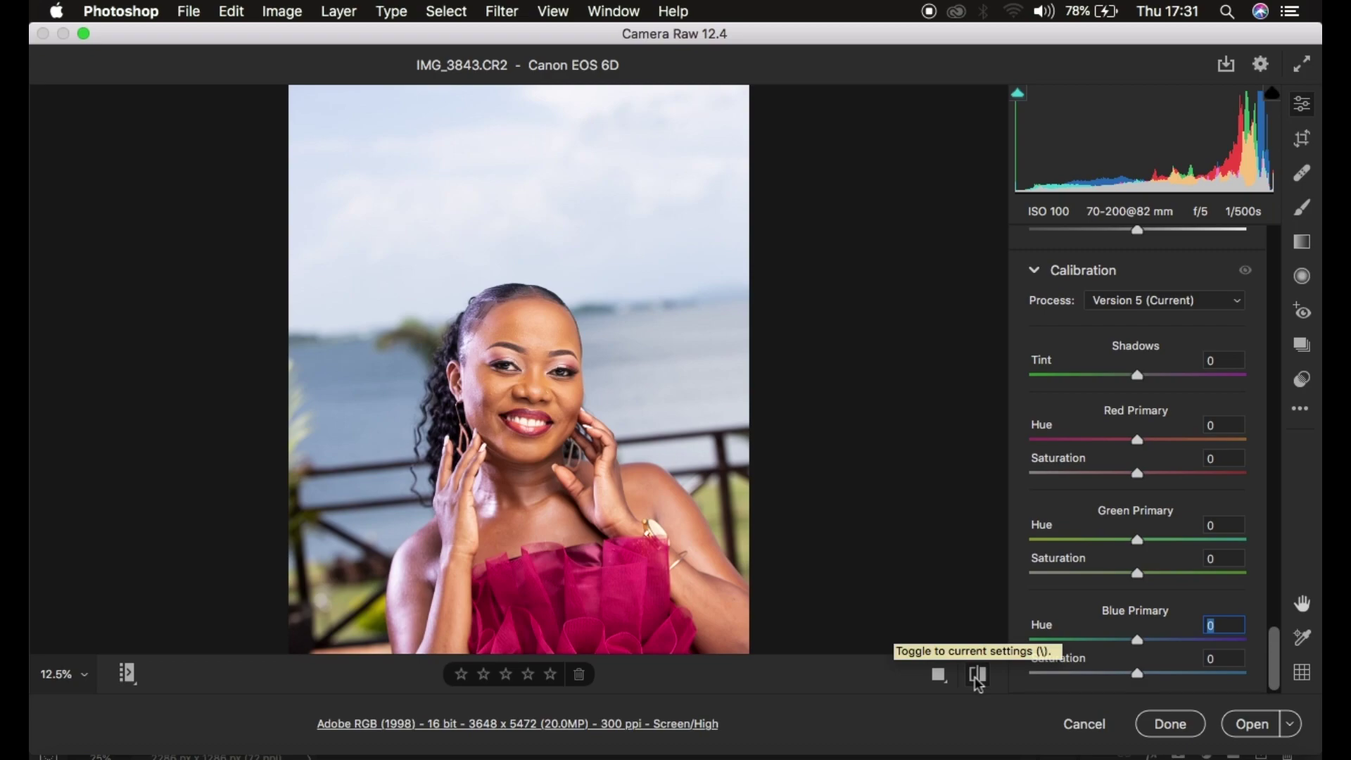
{"action": "left_click", "coordinate": [976, 676]}
{"action": "left_click", "coordinate": [976, 677]}
{"action": "left_click", "coordinate": [977, 677]}
{"action": "scroll", "coordinate": [1174, 372], "scroll_direction": "up", "scroll_amount": 15}
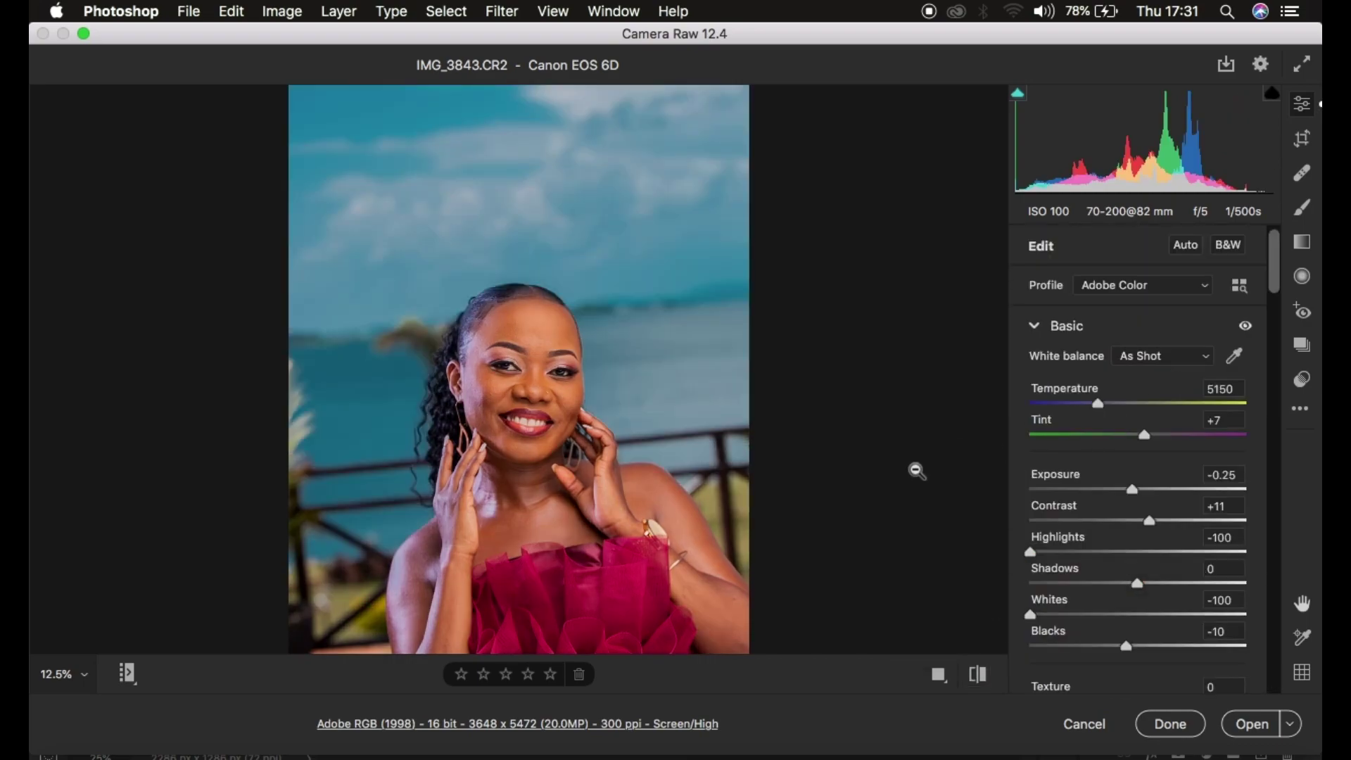
- Reset all of the portrait's raw adjustments to their default values
{"action": "left_click", "coordinate": [1300, 409]}
{"action": "left_click", "coordinate": [1225, 428]}
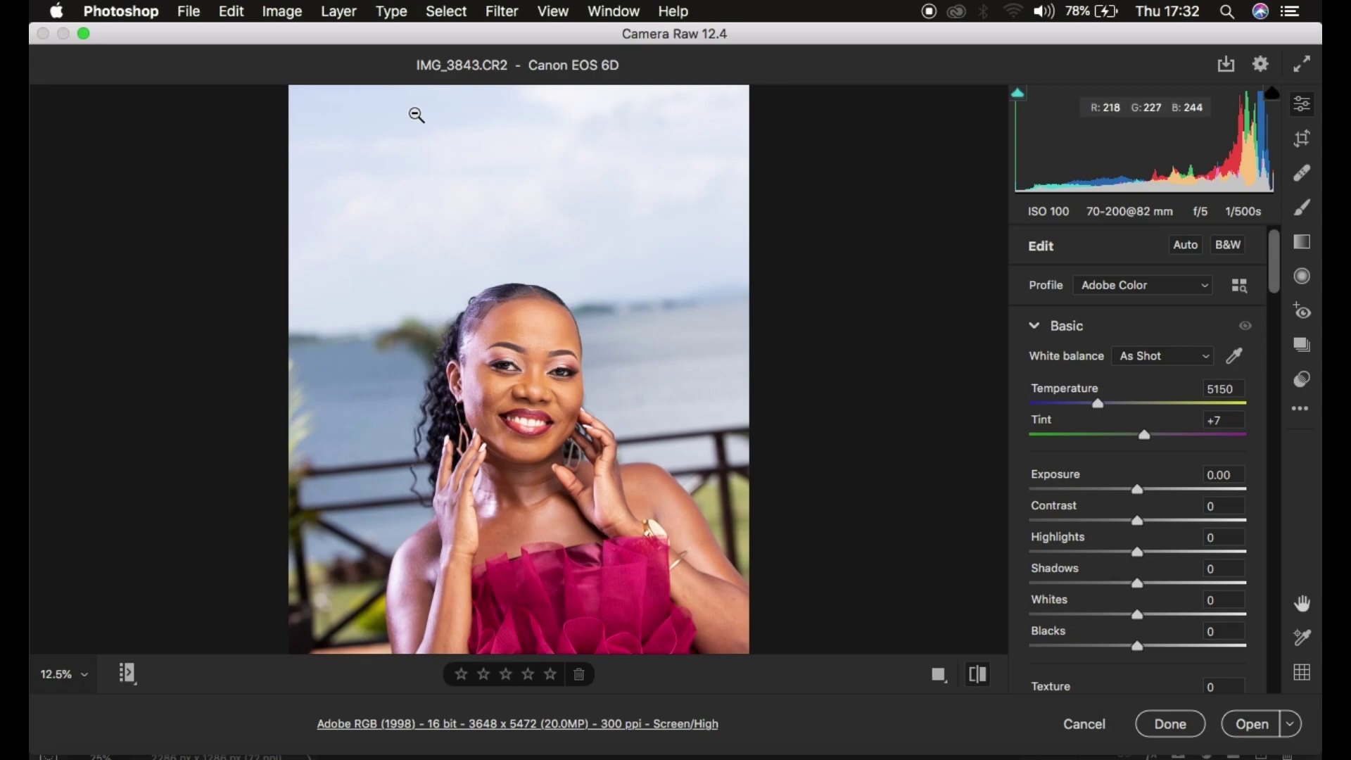
{"action": "key", "text": "i"}
{"action": "key", "text": "z"}
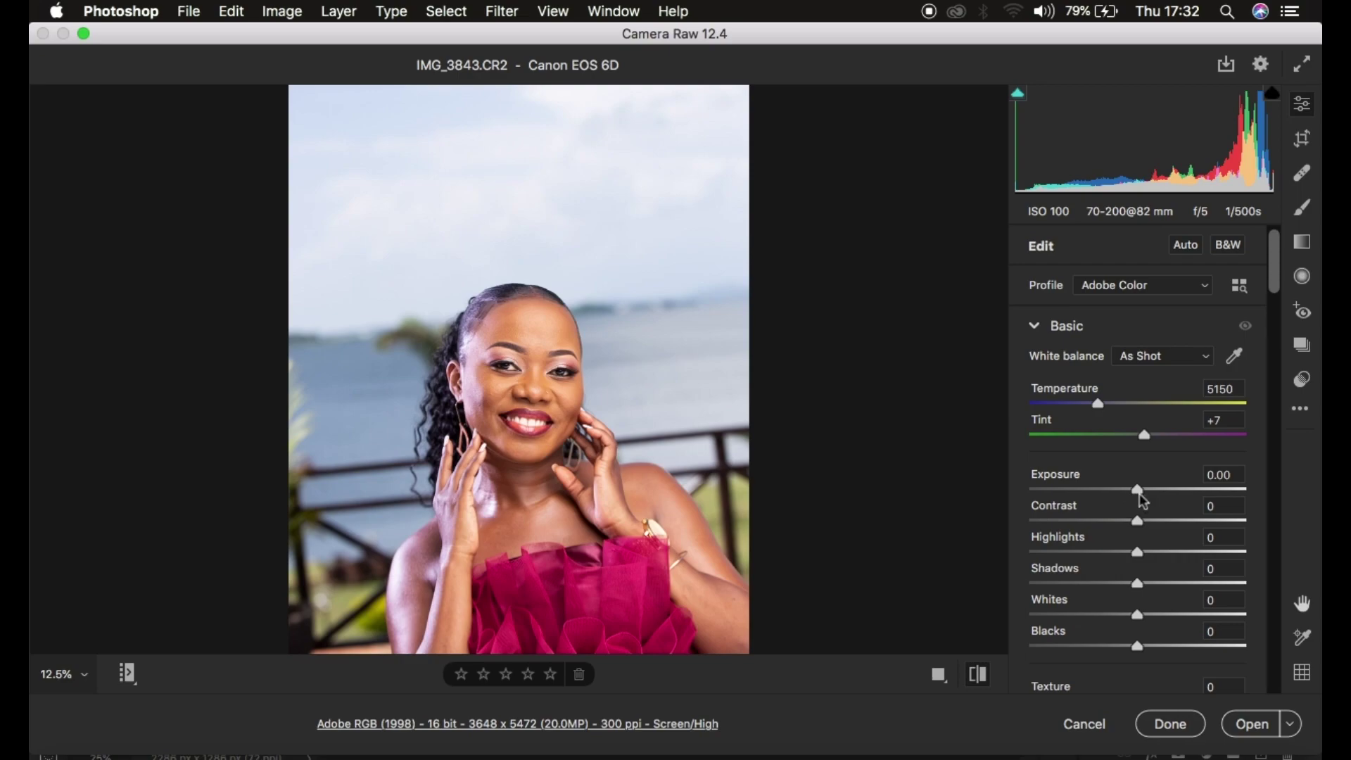
- Darken the bright tones by setting Exposure to -0.30, Highlights to -100 and Whites to -100
{"action": "left_click_drag", "start_coordinate": [1140, 500], "coordinate": [1133, 500]}
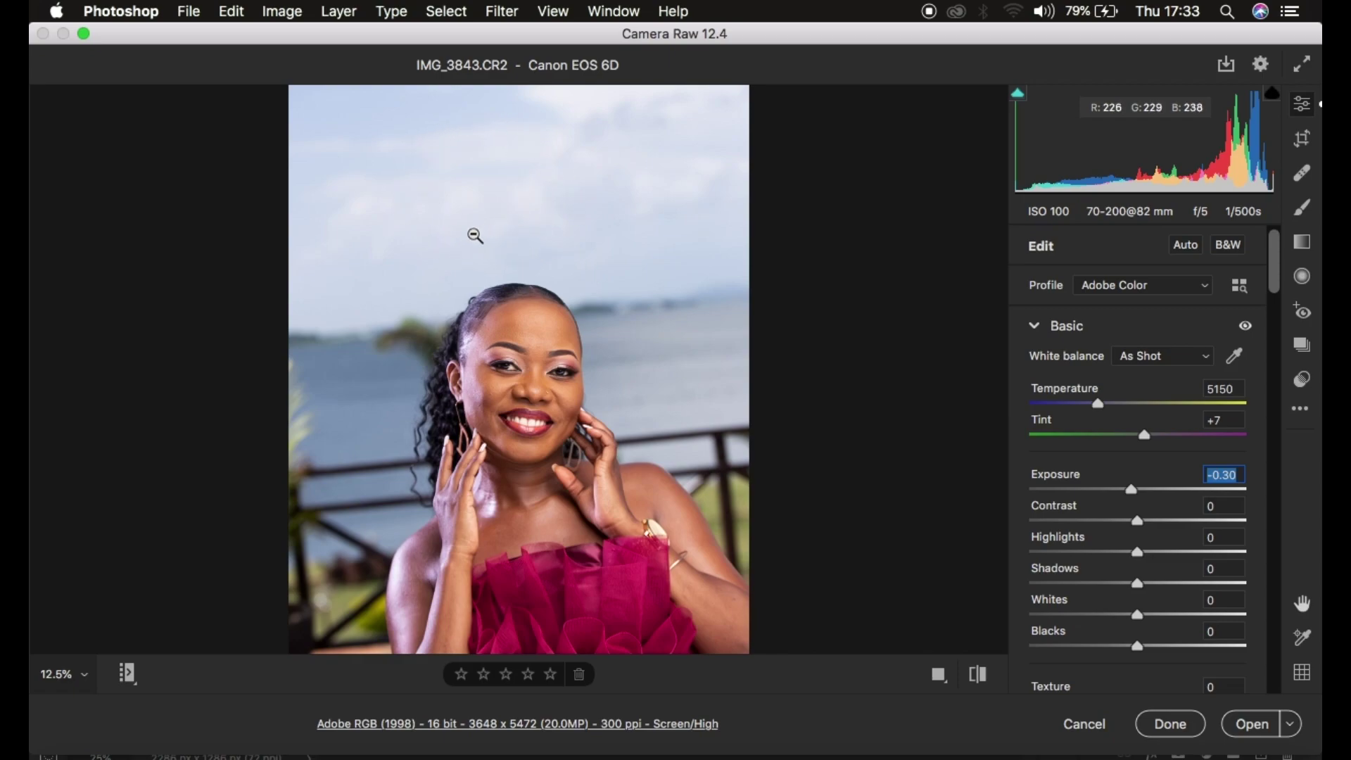
{"action": "left_click_drag", "start_coordinate": [1130, 557], "coordinate": [995, 557]}
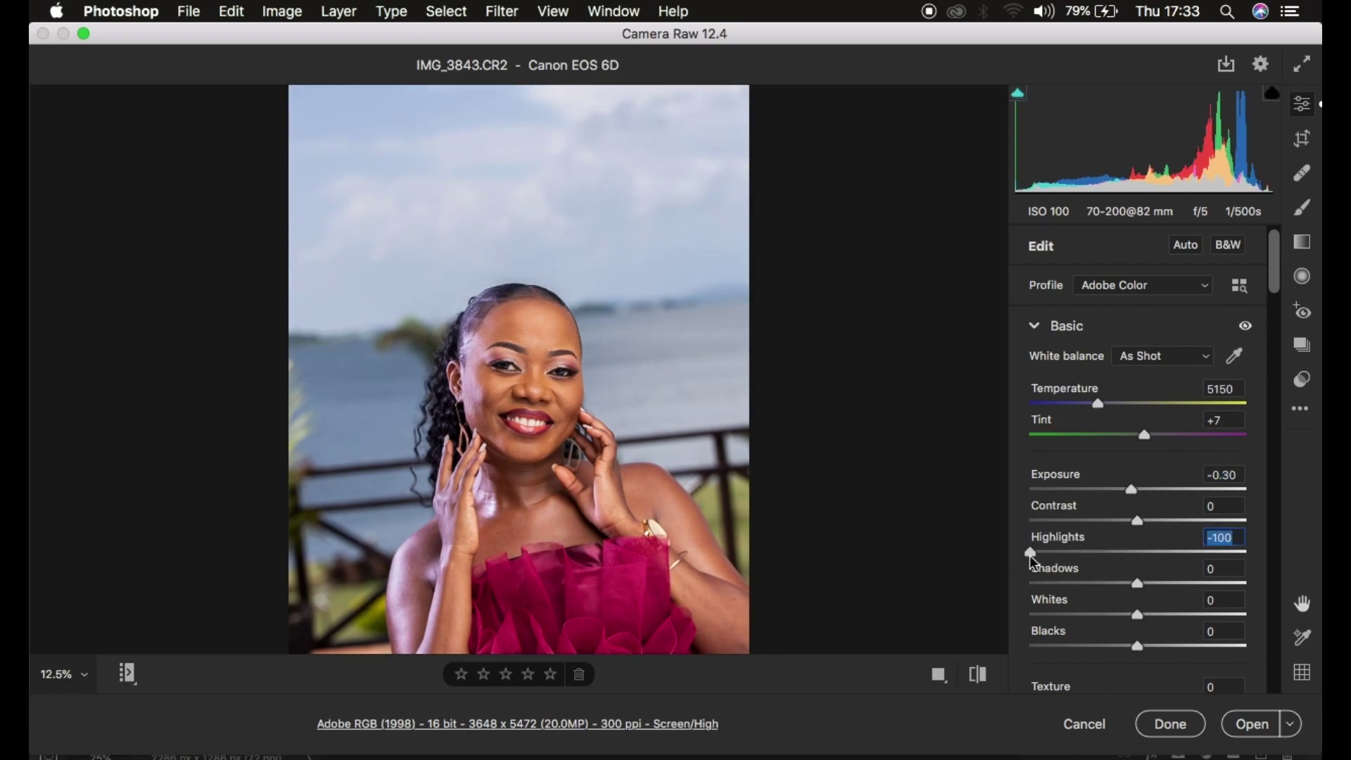
{"action": "double_click", "coordinate": [1029, 553]}
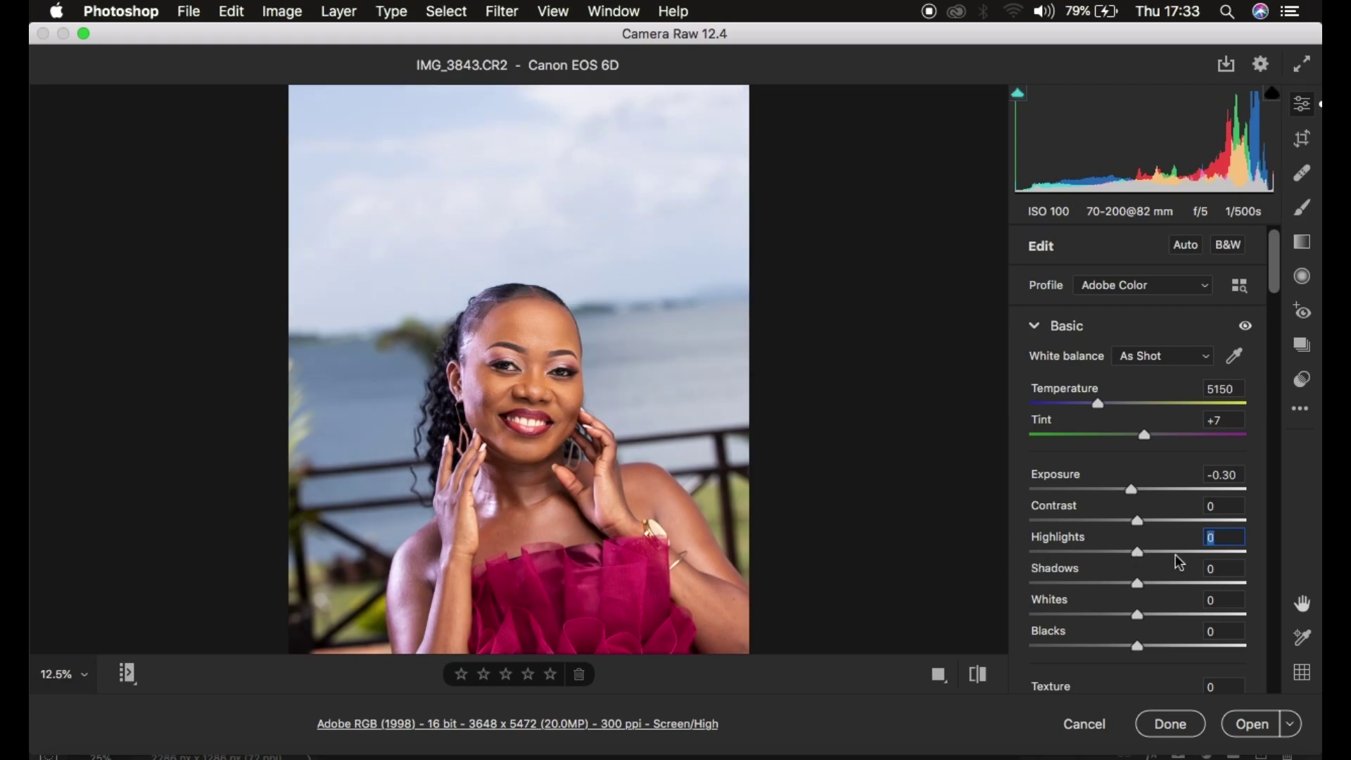
{"action": "left_click_drag", "start_coordinate": [1139, 555], "coordinate": [970, 551]}
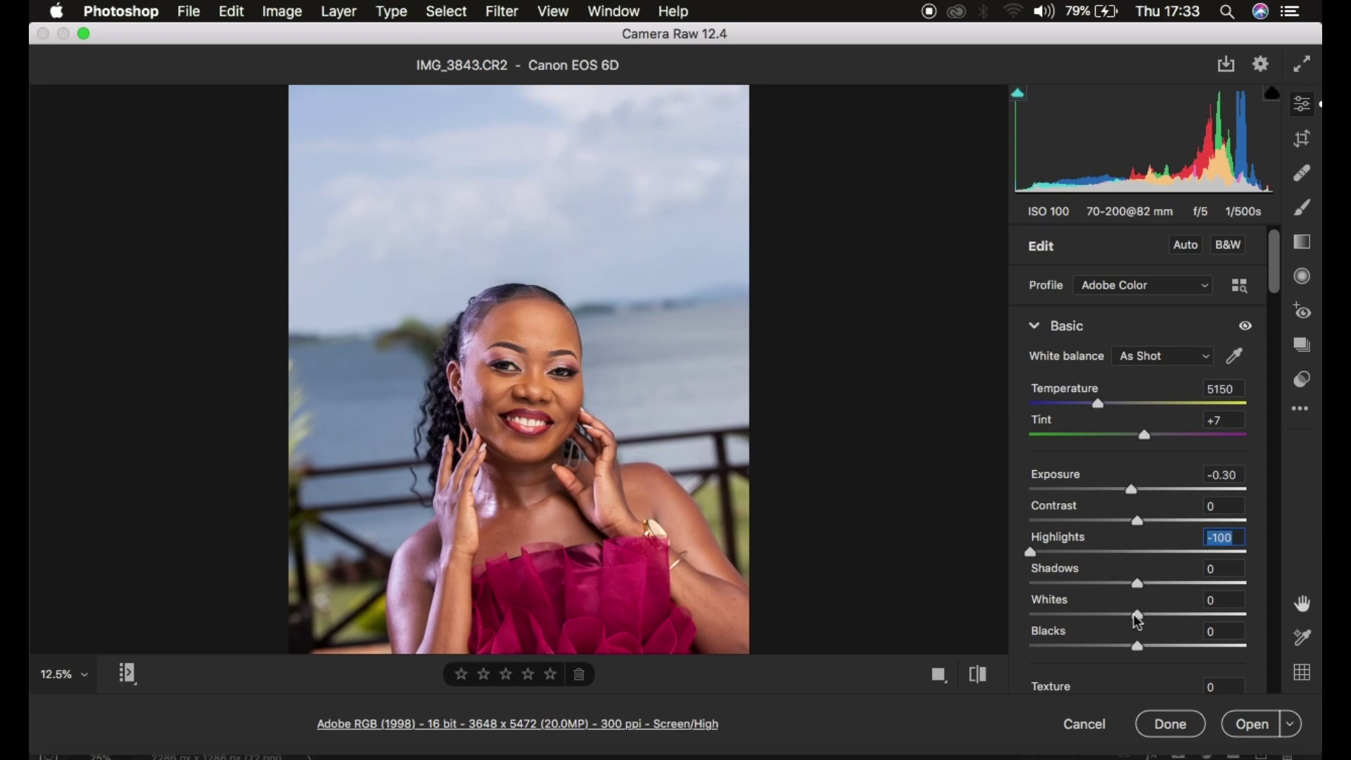
{"action": "left_click_drag", "start_coordinate": [1137, 619], "coordinate": [973, 605]}
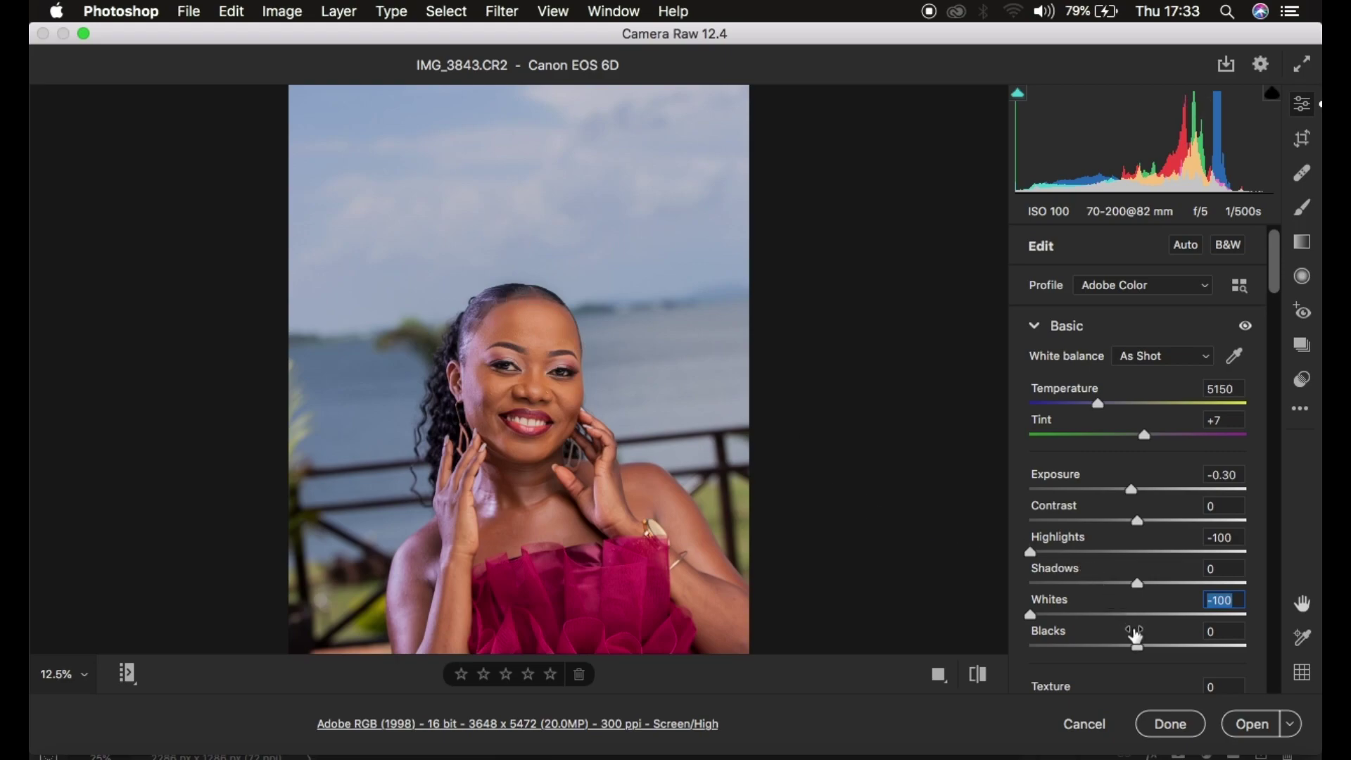
- Set Contrast to +10 and Blacks to -10 in the basic adjustments
{"action": "left_click_drag", "start_coordinate": [1138, 520], "coordinate": [1149, 521]}
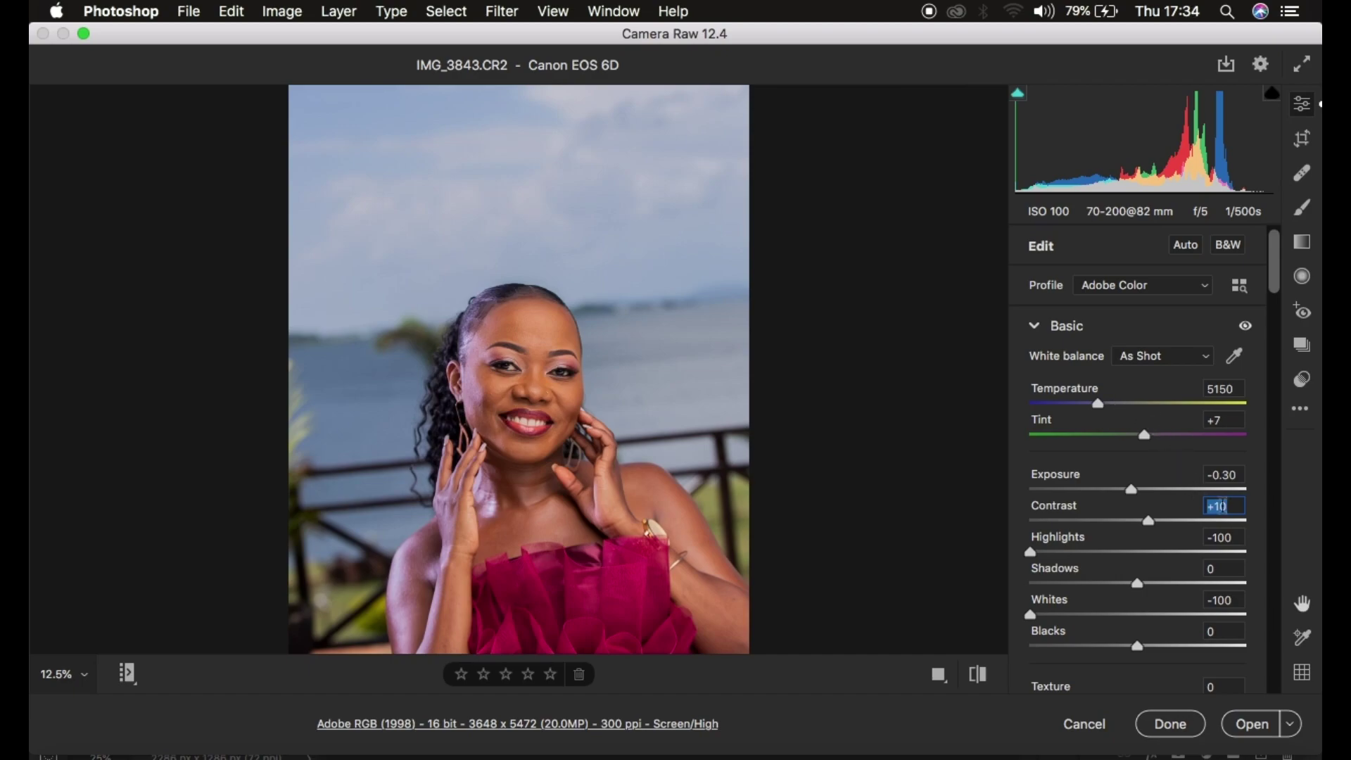
{"action": "scroll", "coordinate": [1166, 575], "scroll_direction": "down", "scroll_amount": 5}
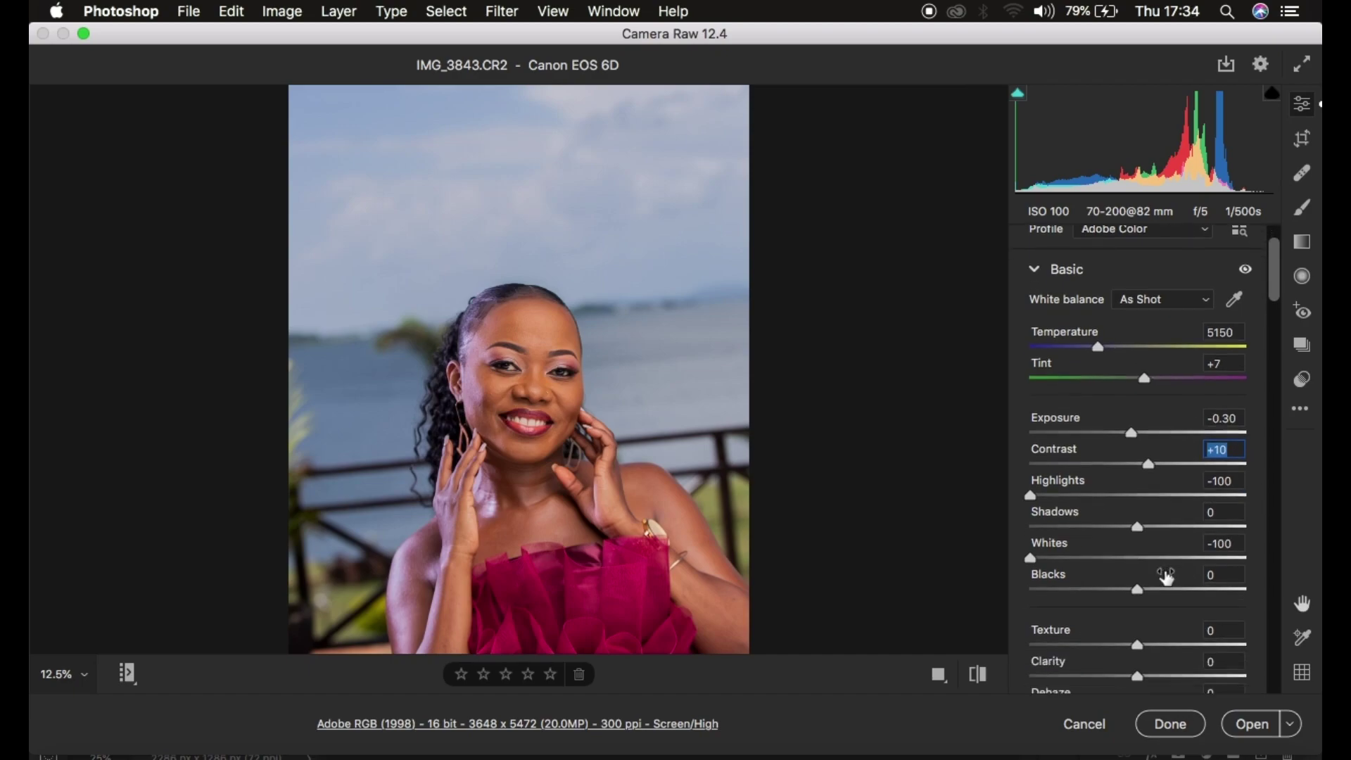
{"action": "left_click_drag", "start_coordinate": [1137, 496], "coordinate": [1129, 499]}
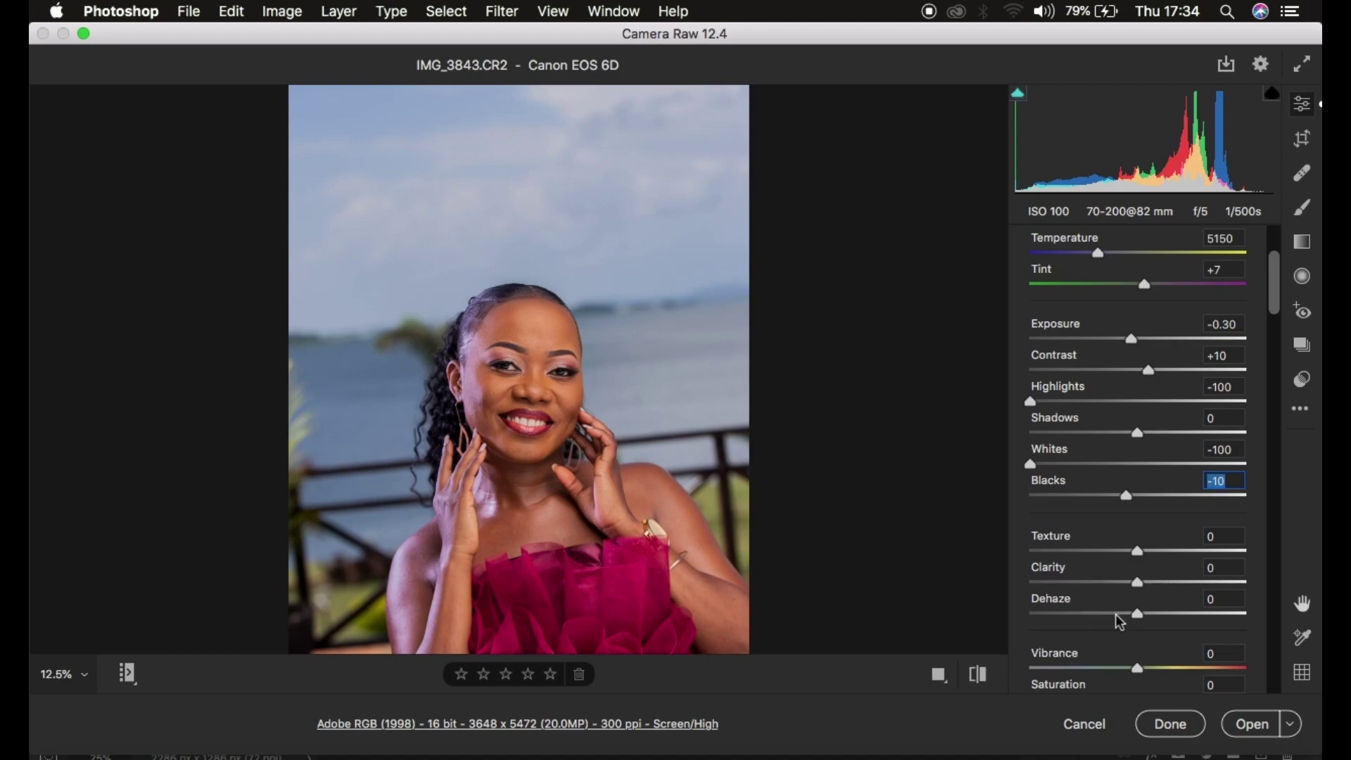
- Compare the portrait's basic tonal adjustments with the unedited original
{"action": "scroll", "coordinate": [1172, 613], "scroll_direction": "down", "scroll_amount": 5}
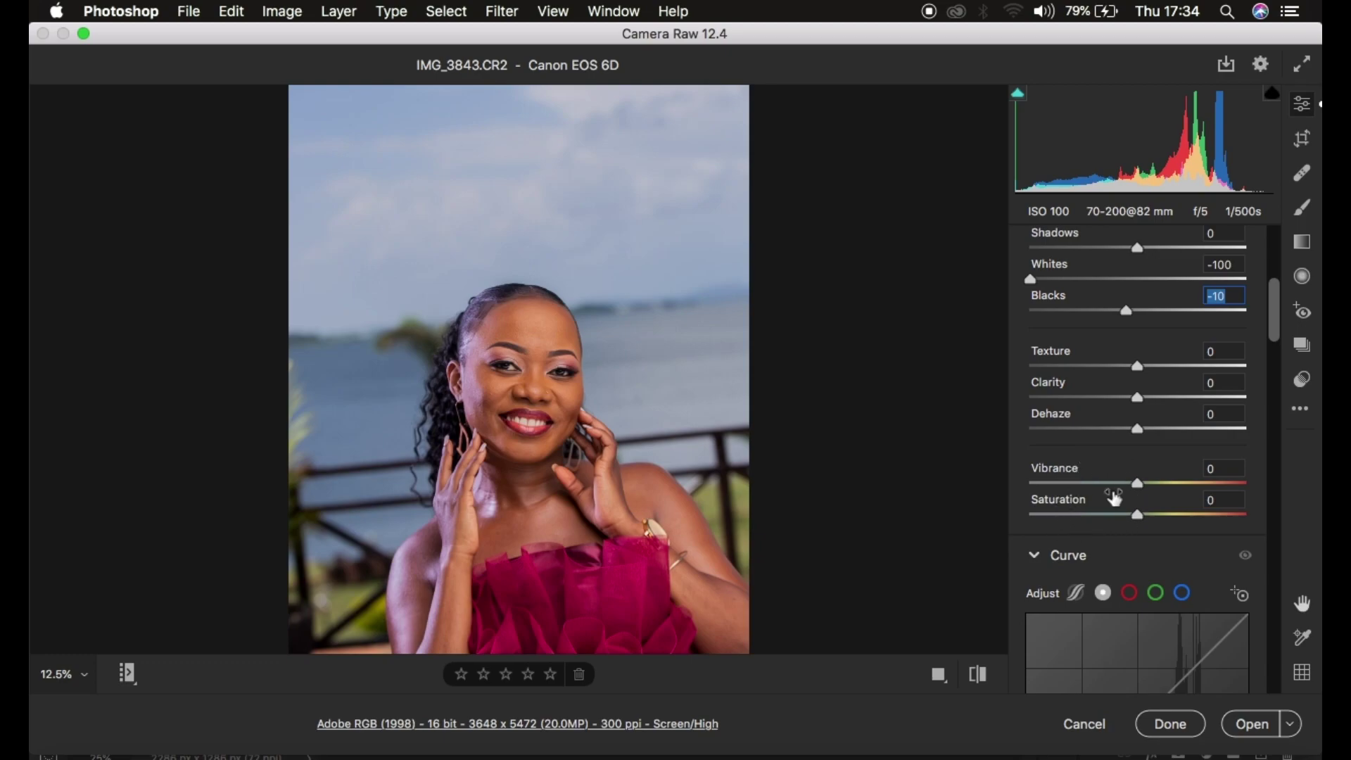
{"action": "left_click", "coordinate": [980, 674]}
{"action": "left_click", "coordinate": [980, 673]}
{"action": "left_click", "coordinate": [980, 674]}
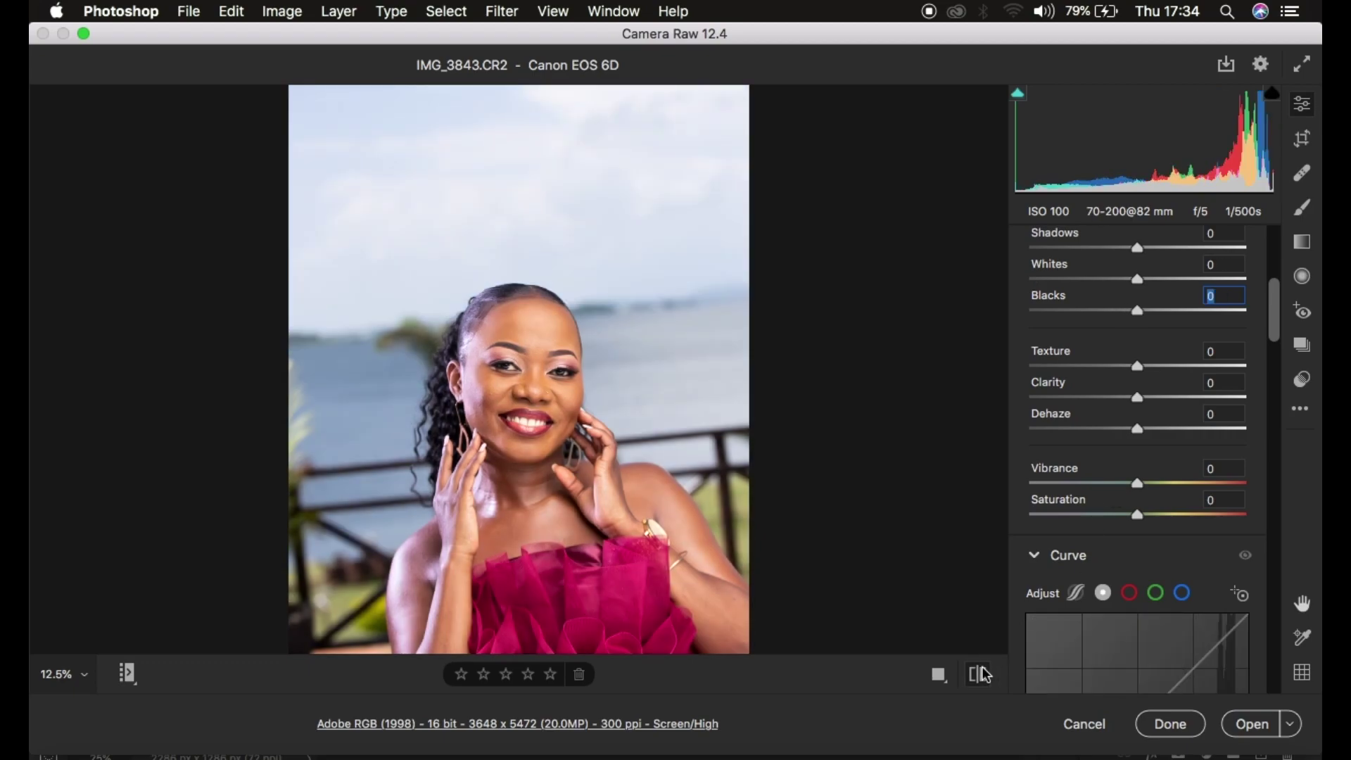
{"action": "left_click", "coordinate": [980, 673]}
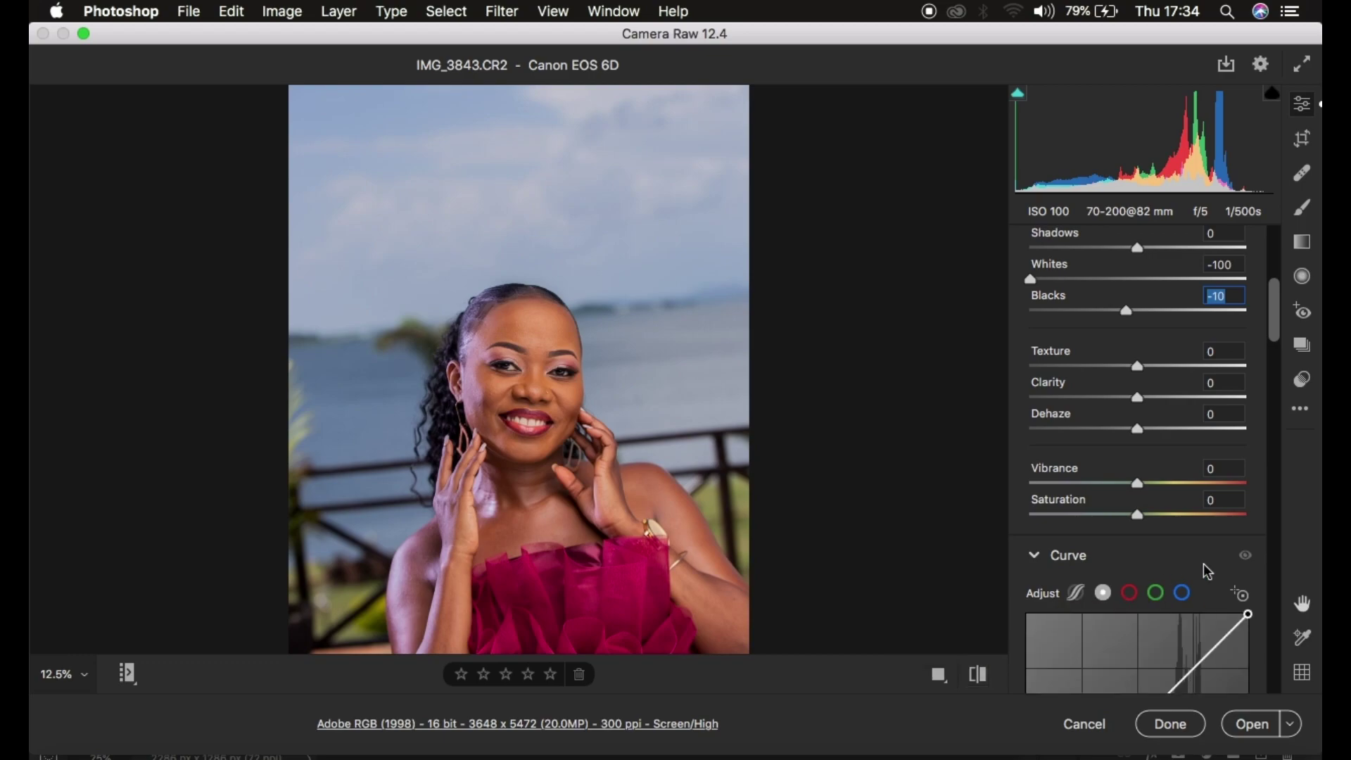
- Try the Oranges luminance in the Color Mixer at -100 and +100, and reset it to 0
{"action": "scroll", "coordinate": [1202, 564], "scroll_direction": "down", "scroll_amount": 10}
{"action": "scroll", "coordinate": [1204, 570], "scroll_direction": "down", "scroll_amount": 5}
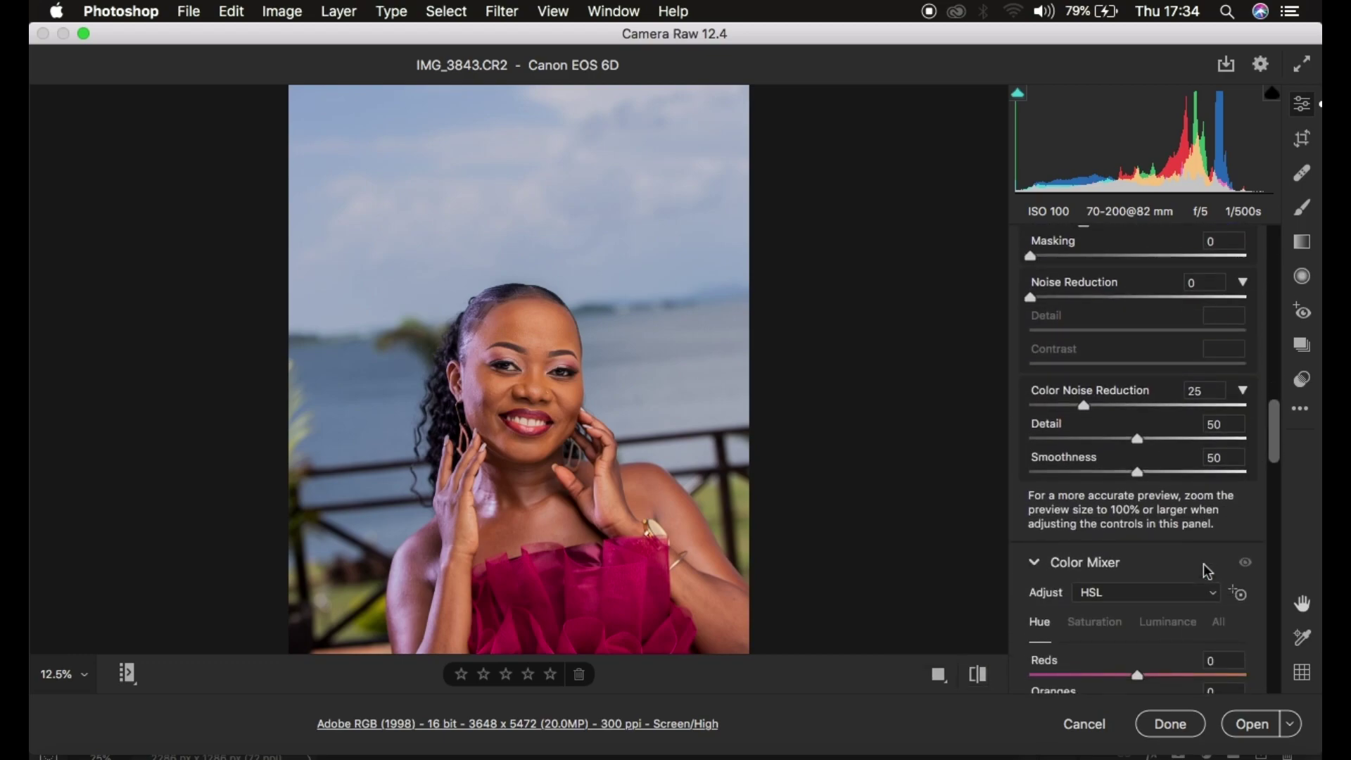
{"action": "scroll", "coordinate": [1203, 563], "scroll_direction": "down", "scroll_amount": 5}
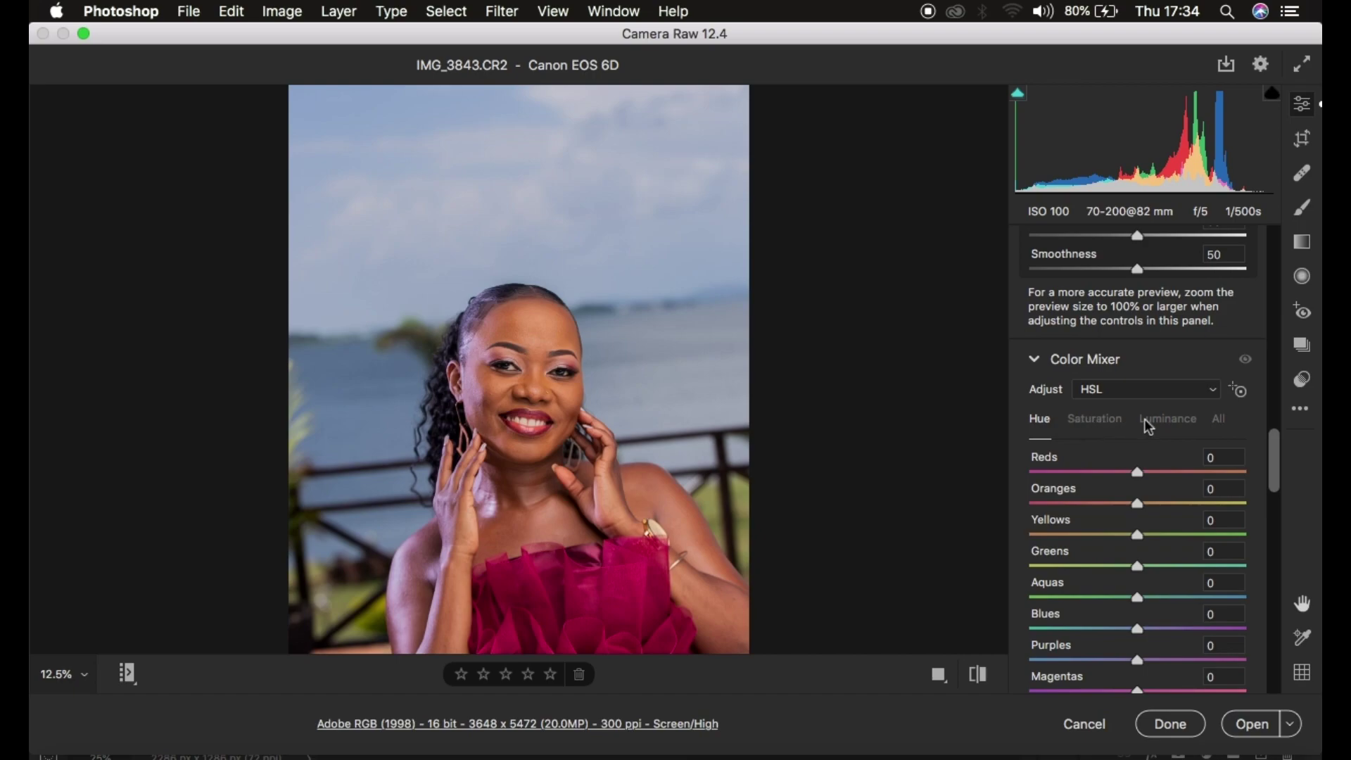
{"action": "scroll", "coordinate": [1198, 475], "scroll_direction": "down", "scroll_amount": 1}
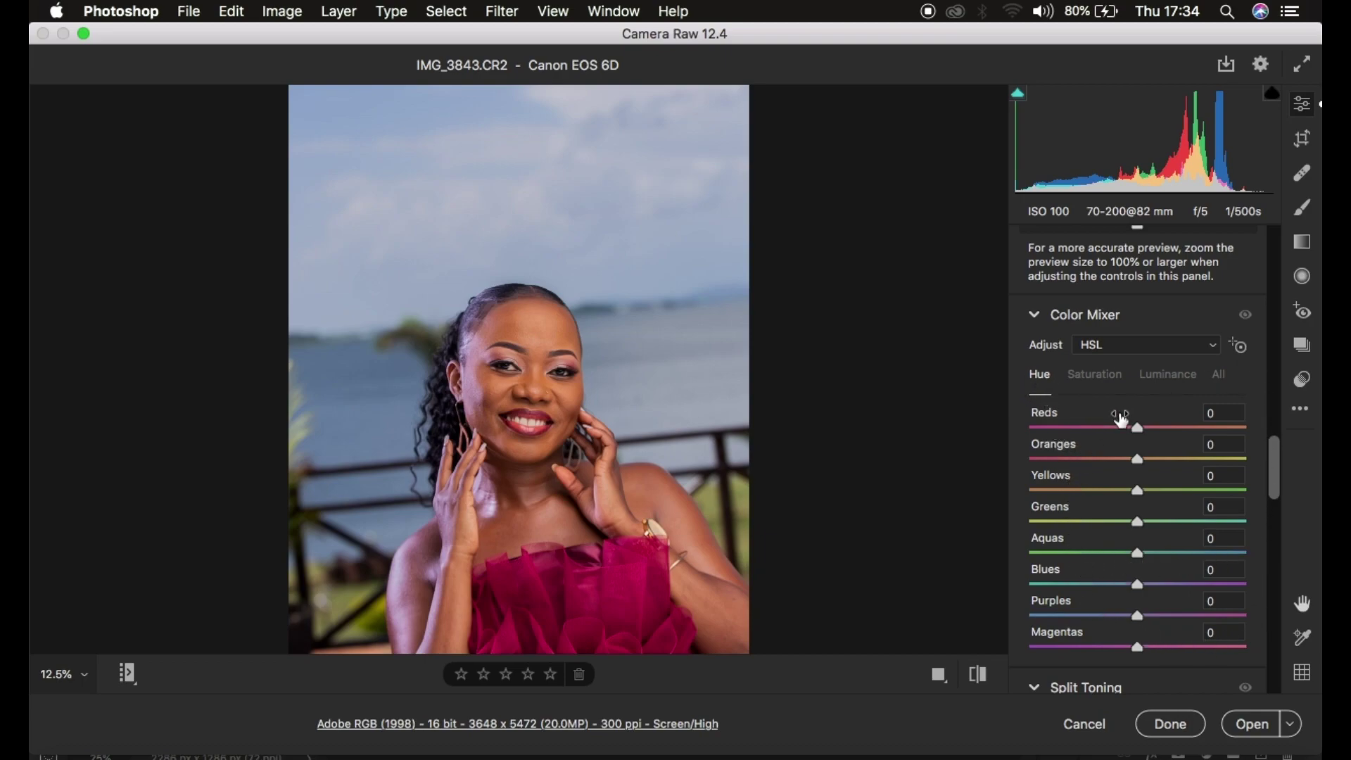
{"action": "left_click", "coordinate": [1169, 378]}
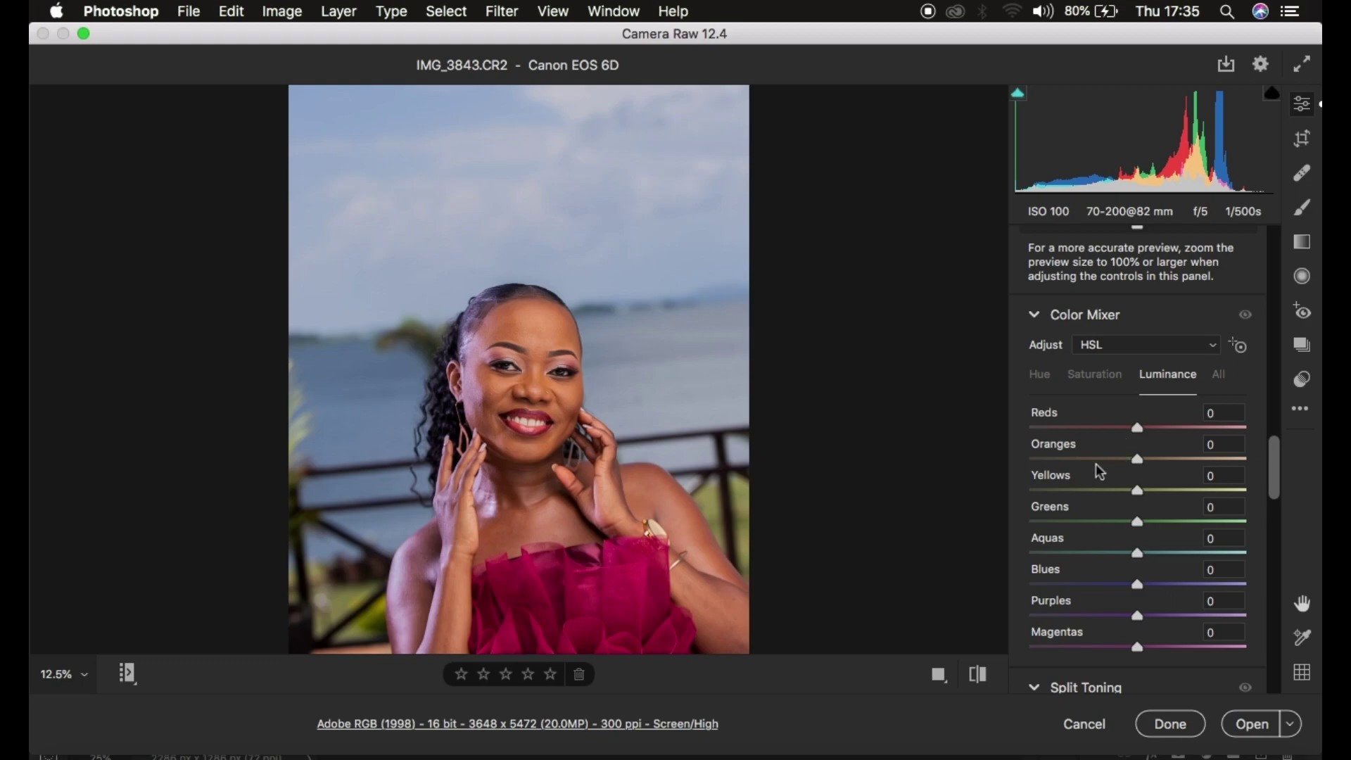
{"action": "left_click_drag", "start_coordinate": [1137, 459], "coordinate": [1017, 458]}
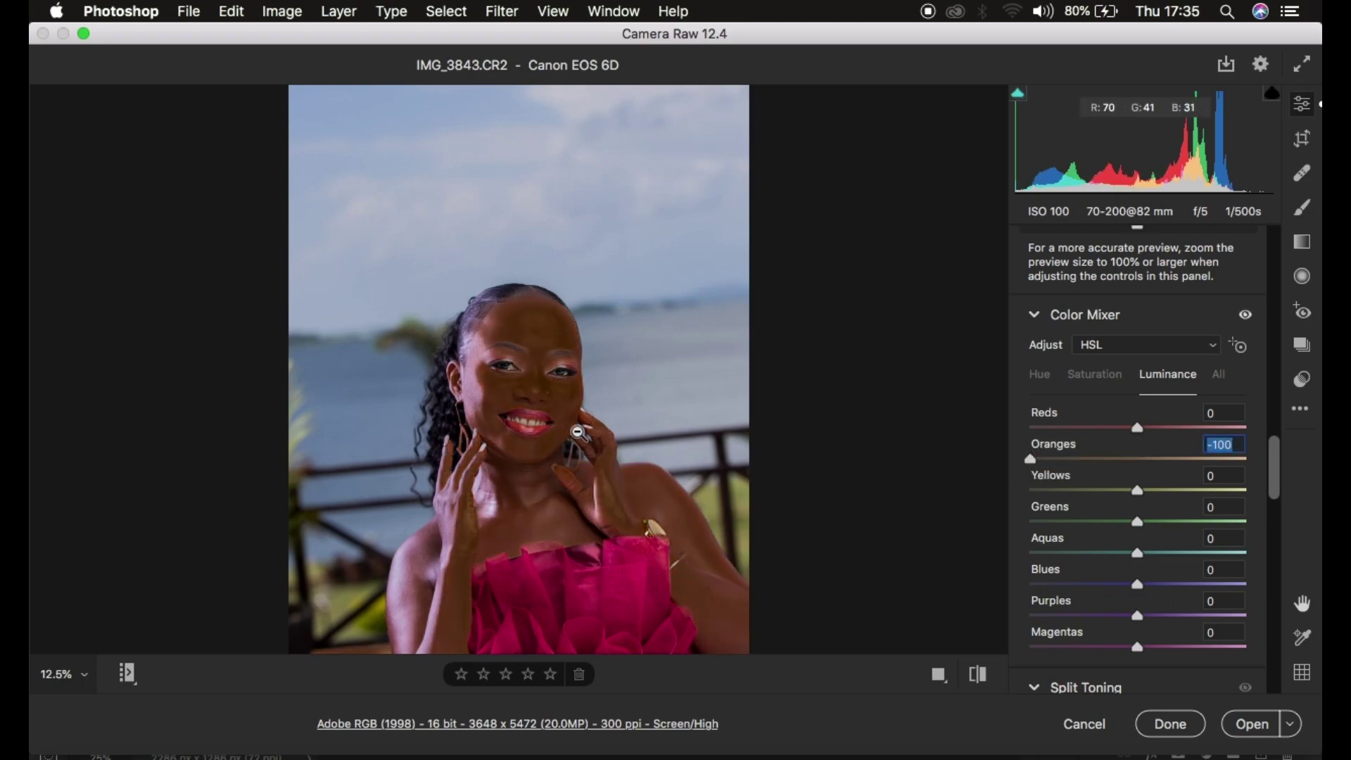
{"action": "left_click_drag", "start_coordinate": [1118, 461], "coordinate": [1266, 457]}
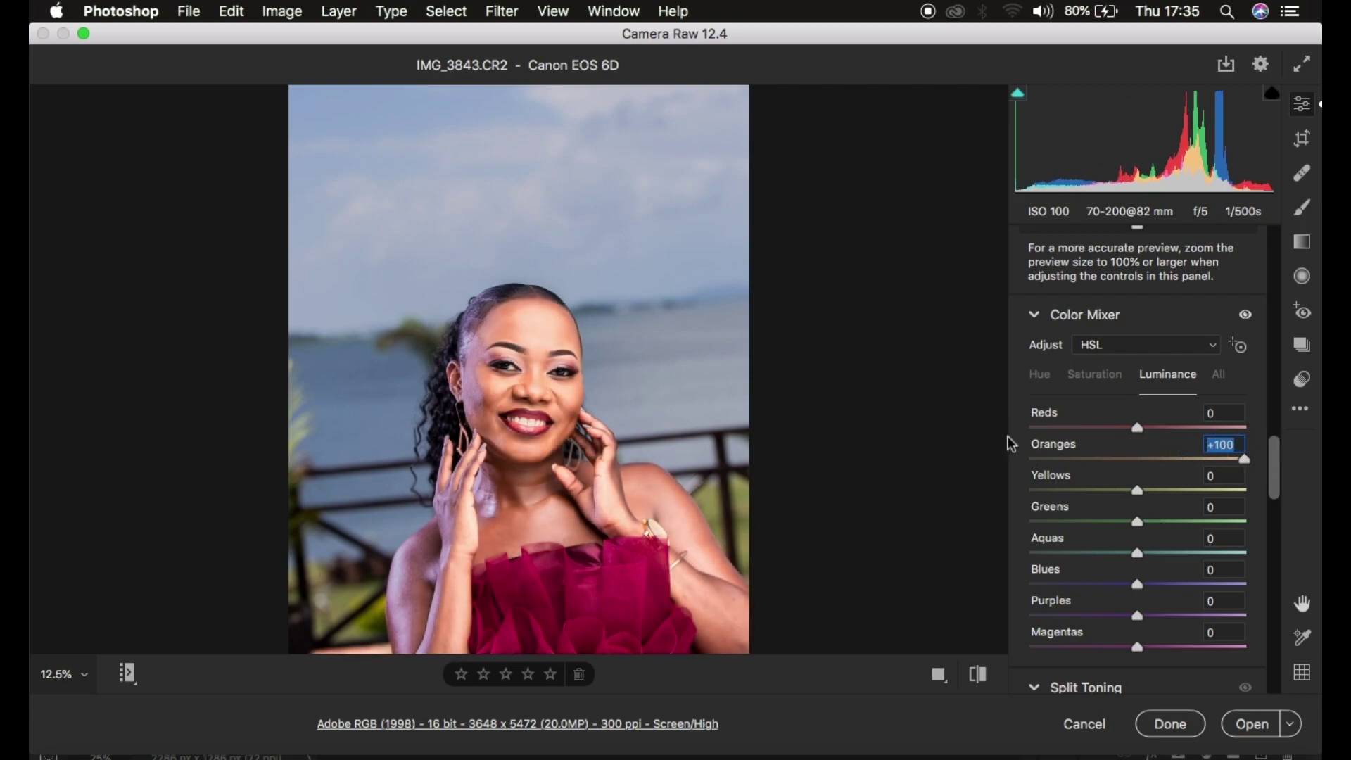
{"action": "double_click", "coordinate": [1242, 458]}
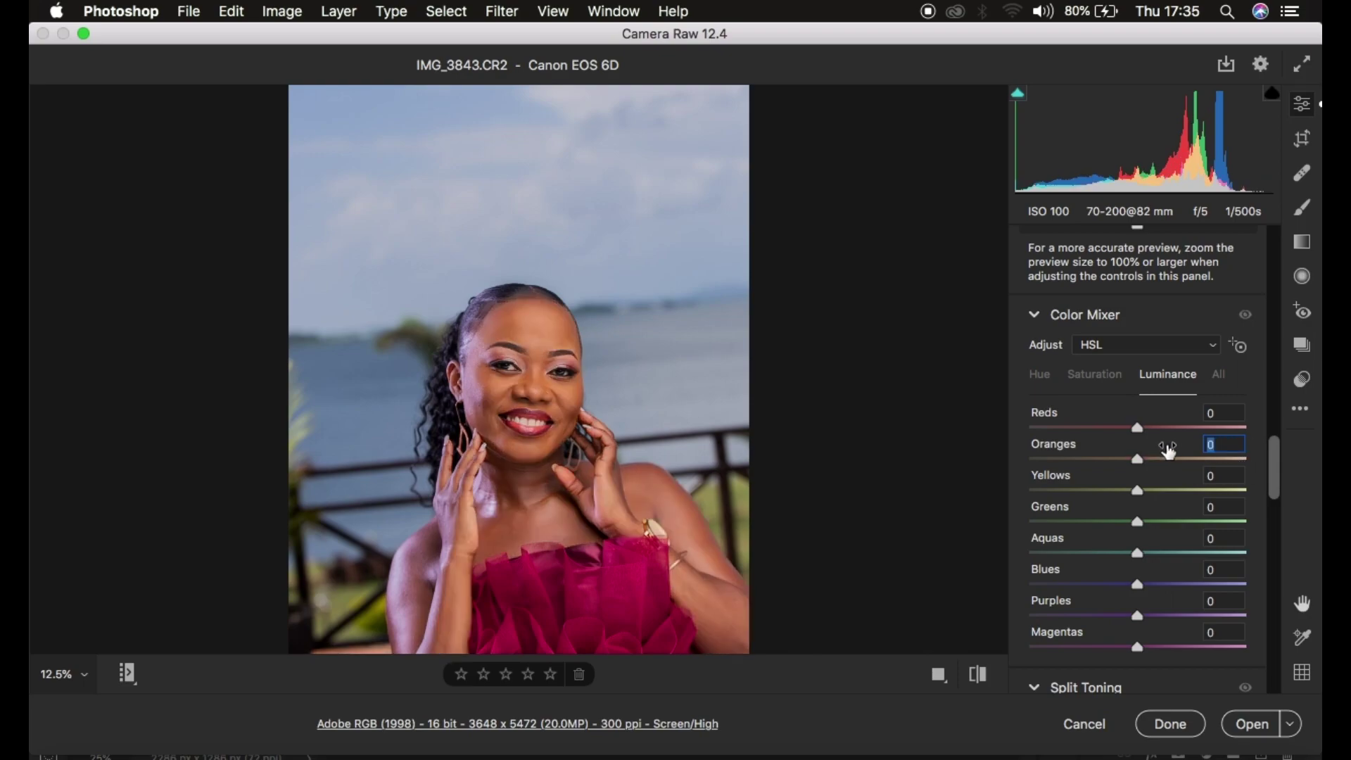
- Try the Oranges saturation in the Color Mixer at its minimum and at +100, and reset it to 0
{"action": "left_click", "coordinate": [1093, 378]}
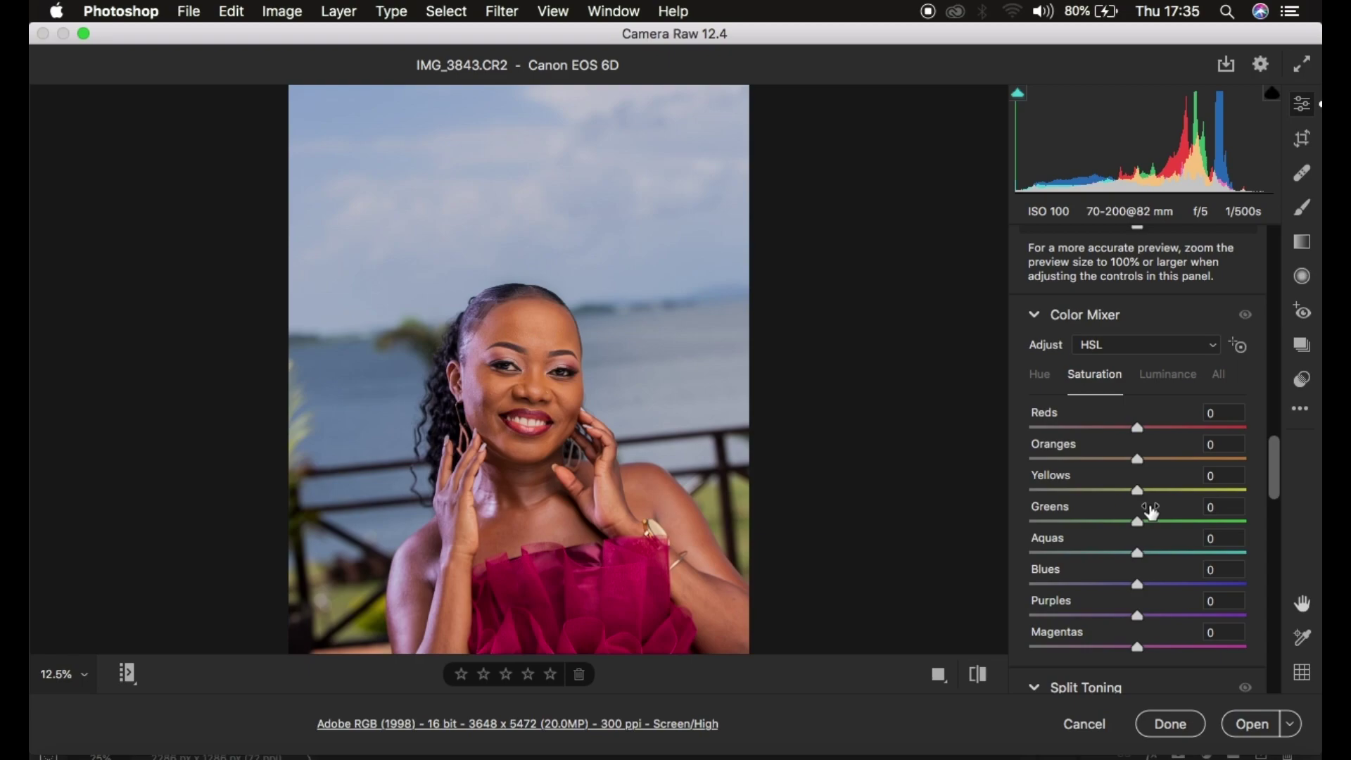
{"action": "left_click_drag", "start_coordinate": [1103, 455], "coordinate": [965, 464]}
{"action": "left_click_drag", "start_coordinate": [1129, 463], "coordinate": [1298, 477]}
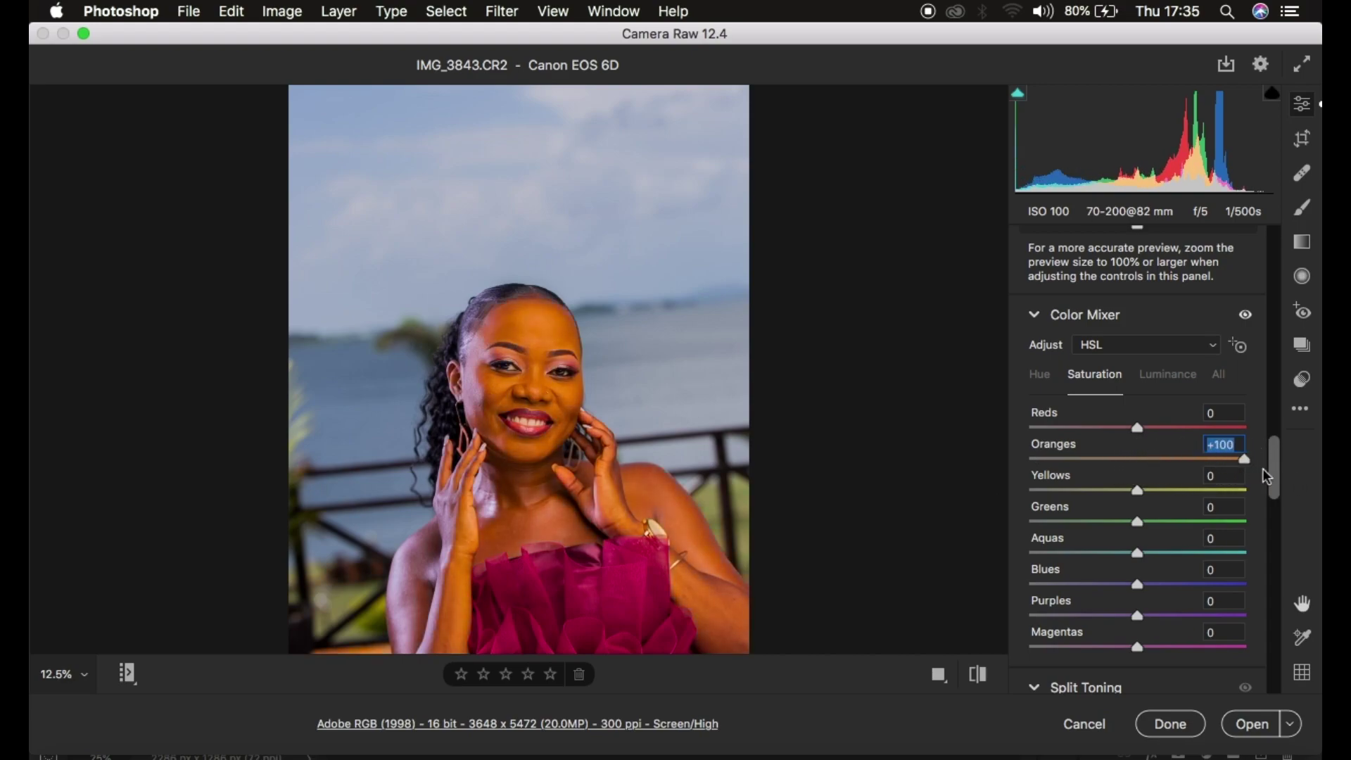
{"action": "double_click", "coordinate": [1243, 459]}
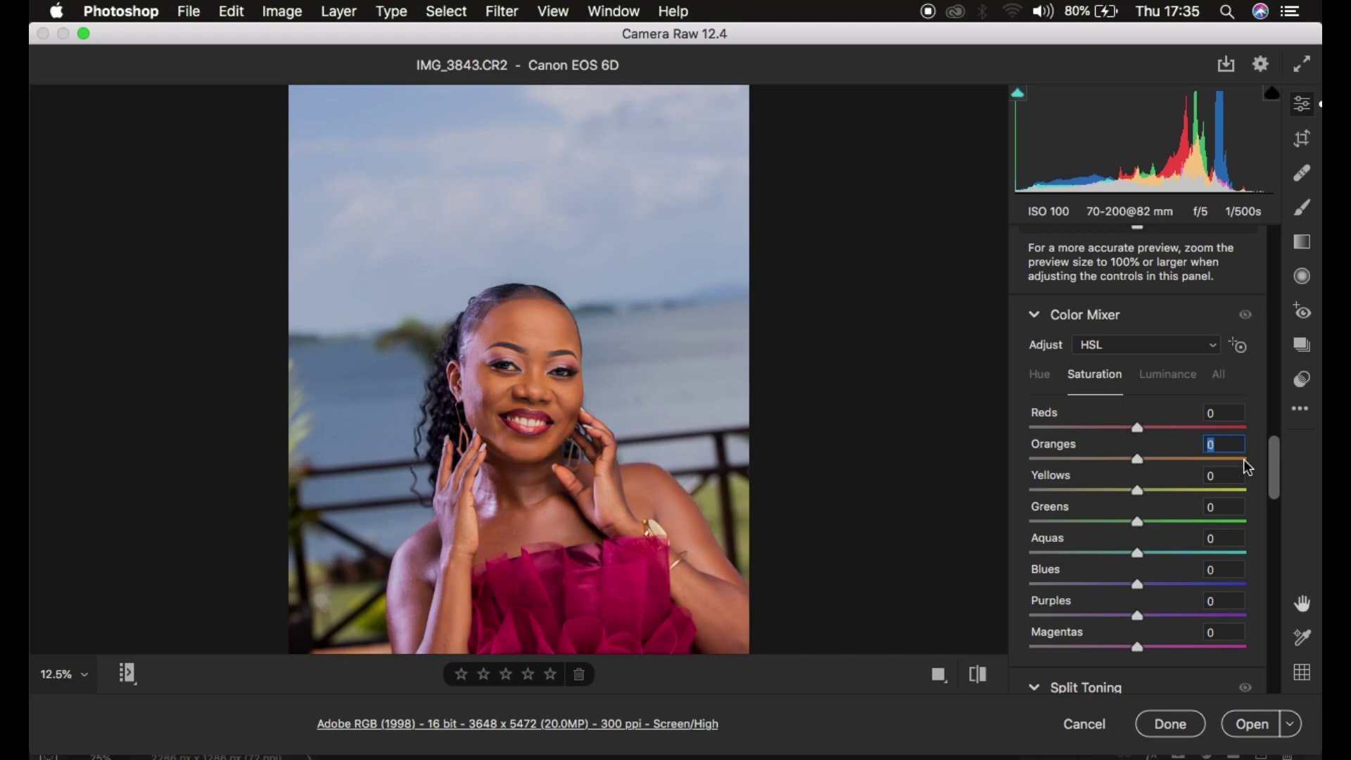
- Try the Oranges hue in the Color Mixer at -61, +39, -32 and +16, and reset it to 0
{"action": "left_click", "coordinate": [1041, 377]}
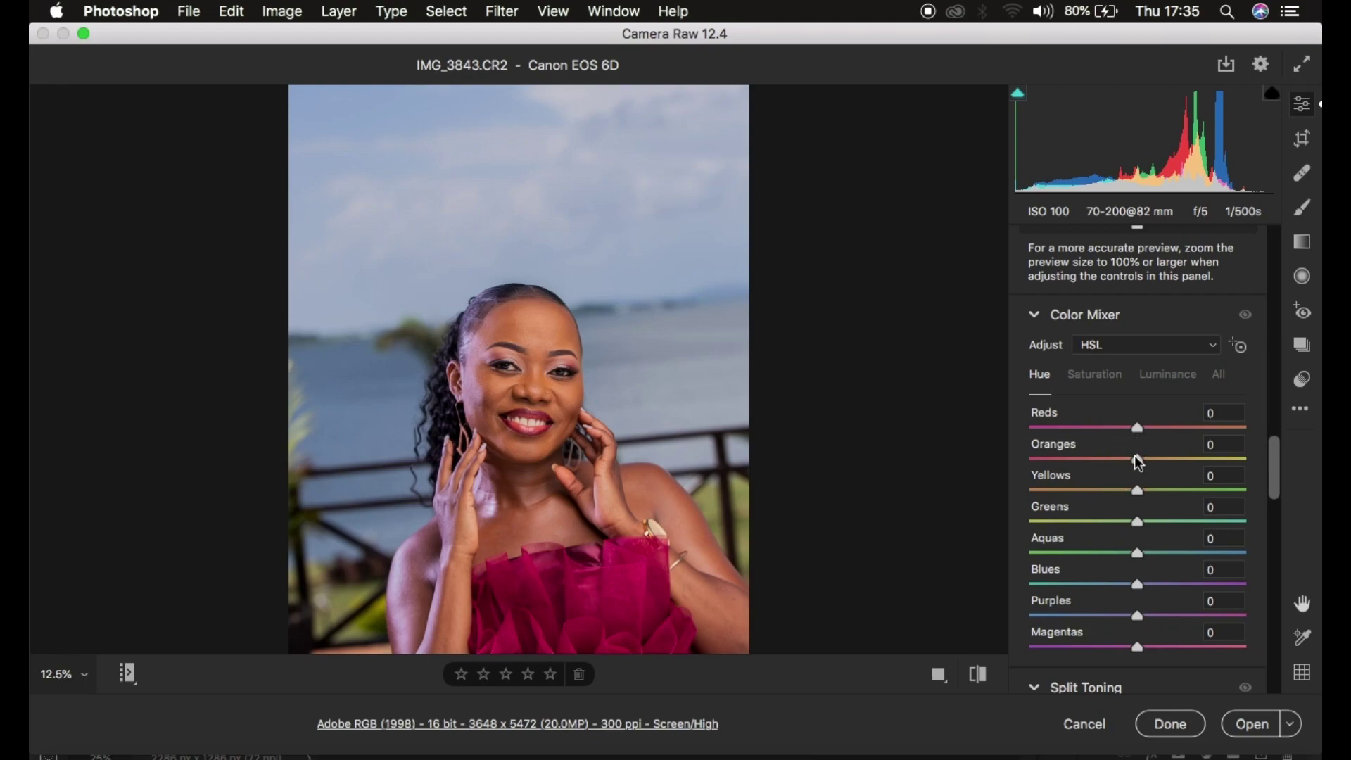
{"action": "left_click_drag", "start_coordinate": [1138, 465], "coordinate": [1068, 464]}
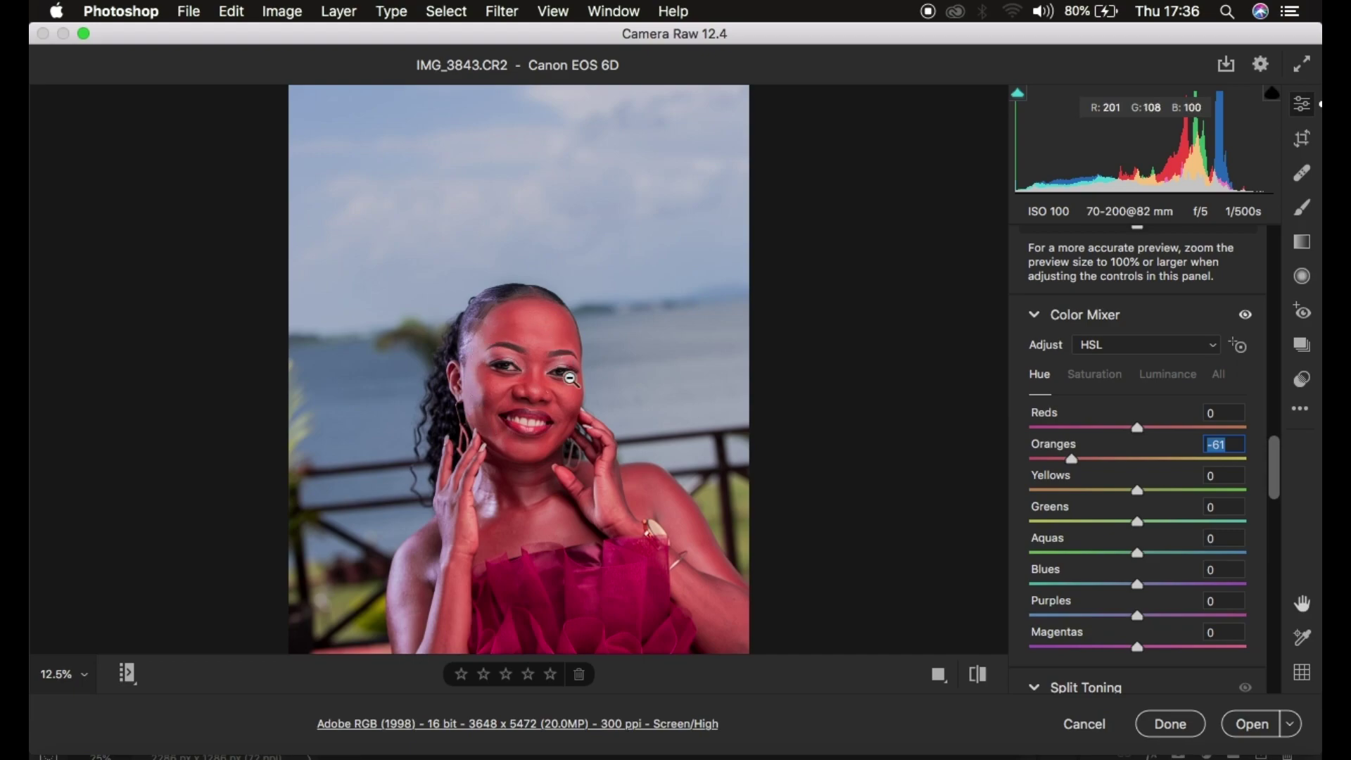
{"action": "left_click_drag", "start_coordinate": [1074, 463], "coordinate": [1179, 461]}
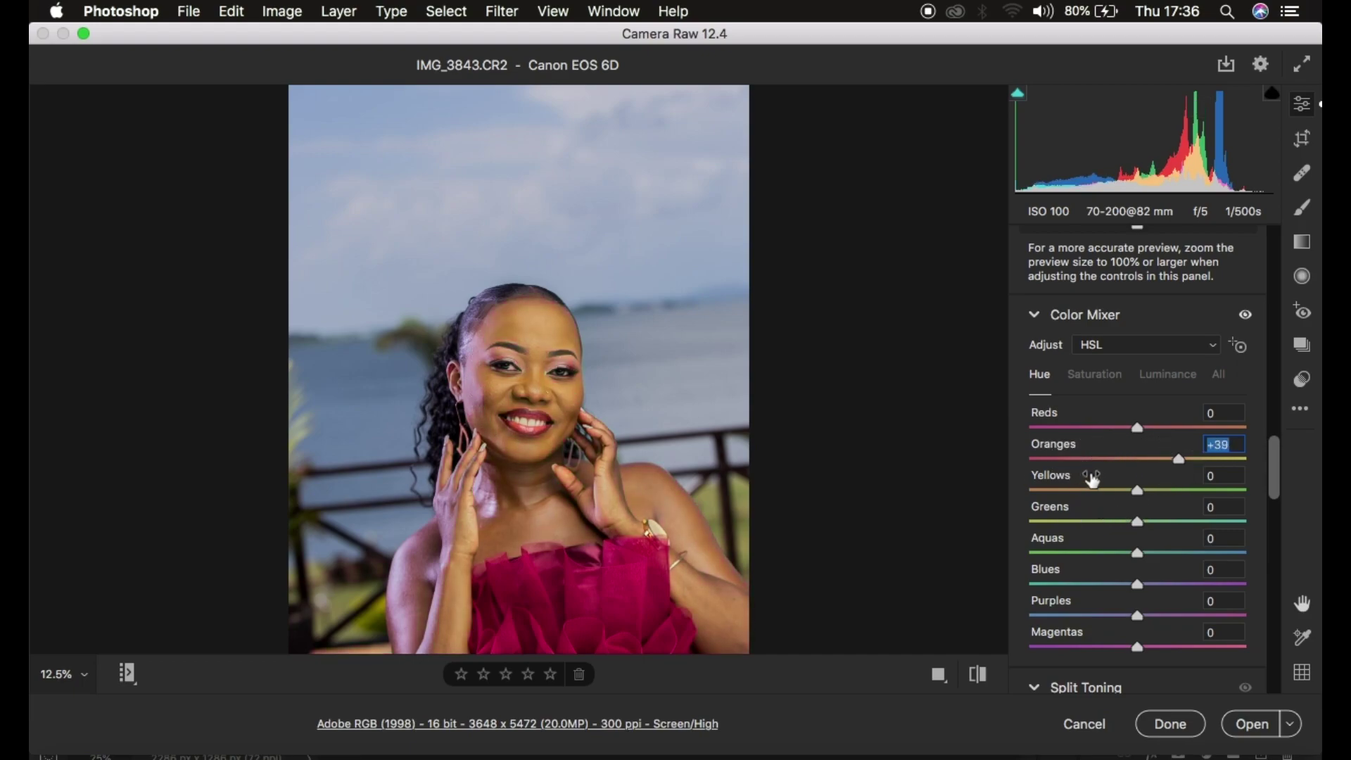
{"action": "double_click", "coordinate": [1179, 455]}
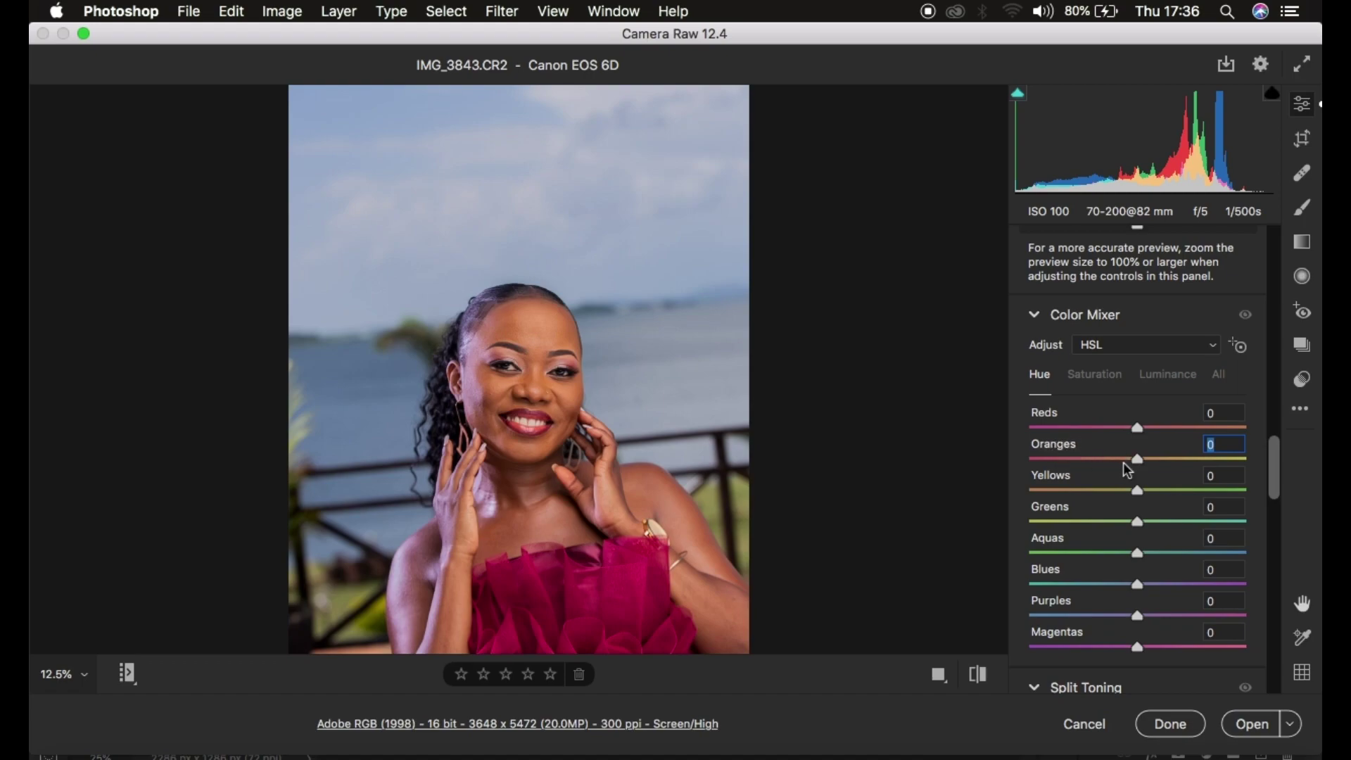
{"action": "left_click_drag", "start_coordinate": [1133, 458], "coordinate": [1103, 461]}
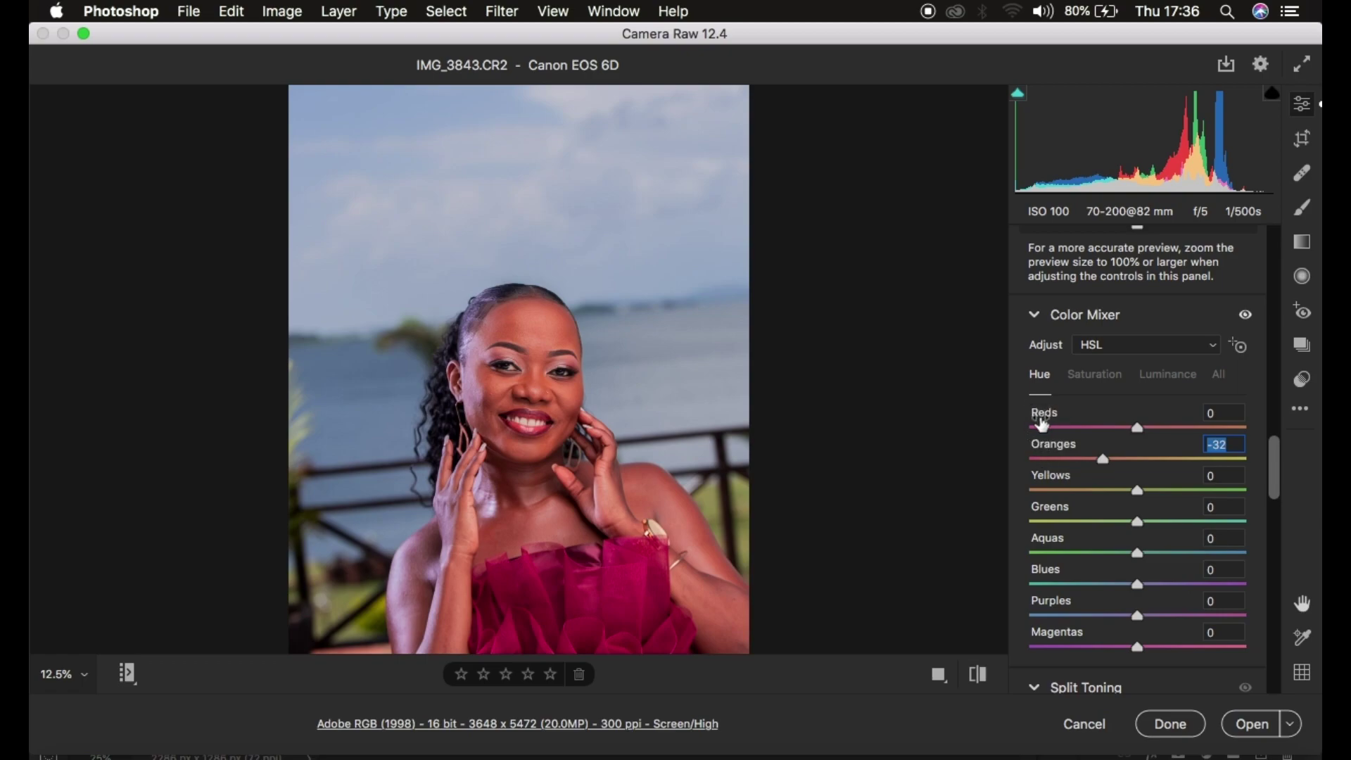
{"action": "double_click", "coordinate": [1104, 460]}
{"action": "left_click_drag", "start_coordinate": [1140, 461], "coordinate": [1170, 462]}
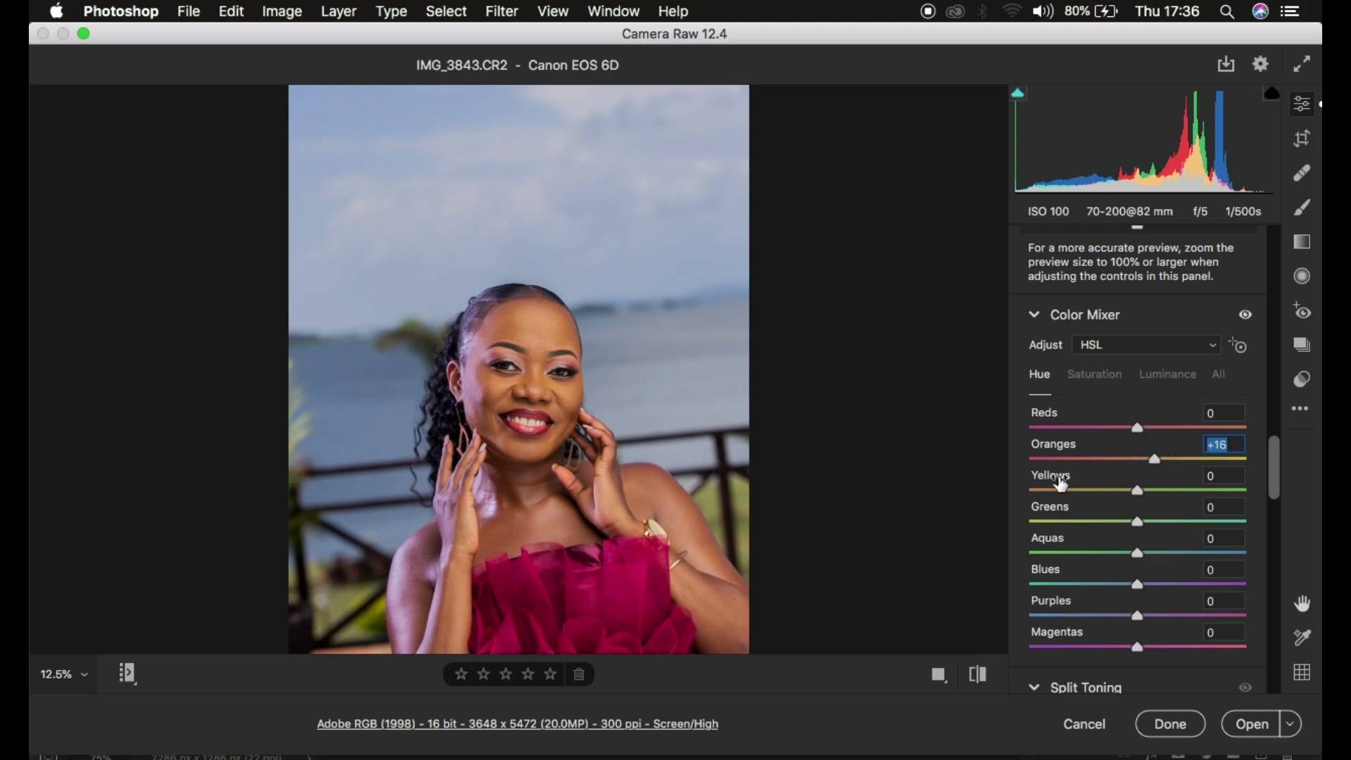
{"action": "double_click", "coordinate": [1155, 457]}
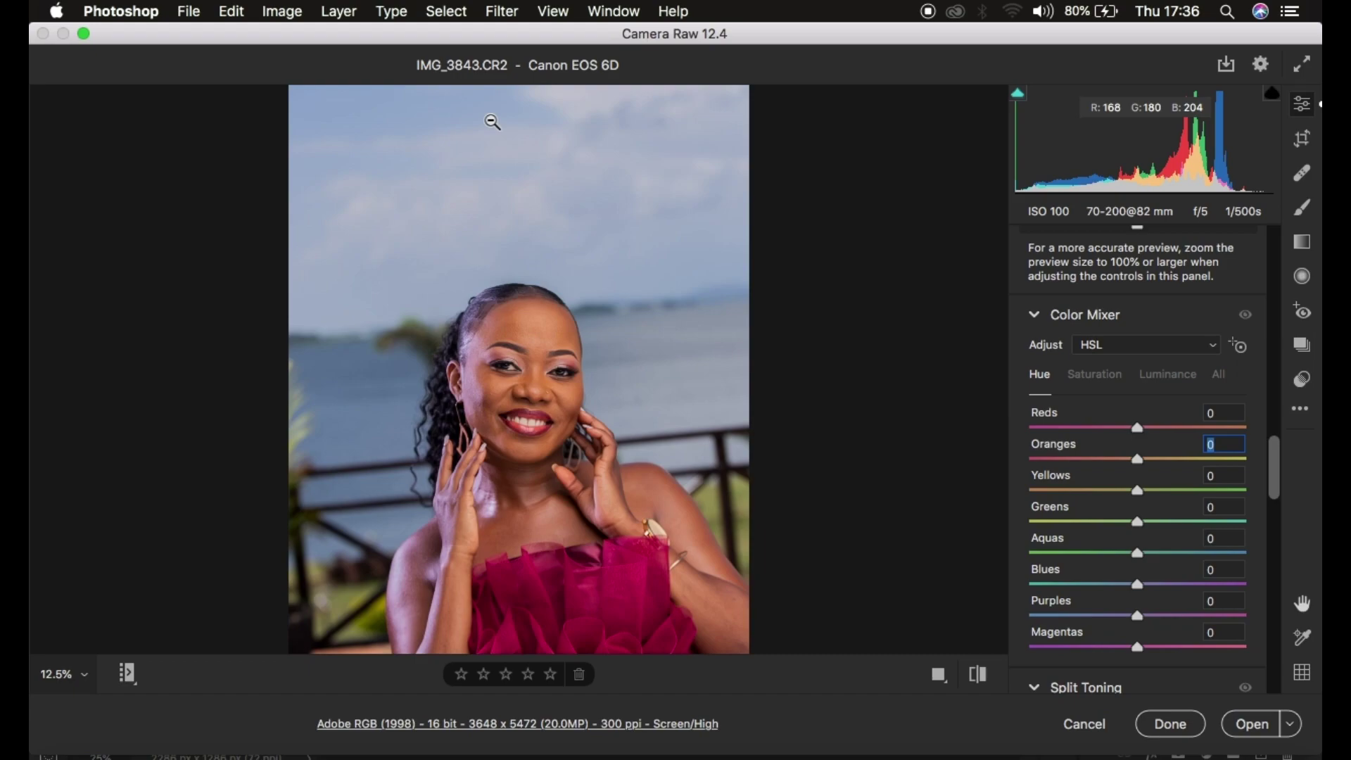
- Darken the sky and water by setting the Blues luminance in the Color Mixer to -53
{"action": "left_click", "coordinate": [1165, 378]}
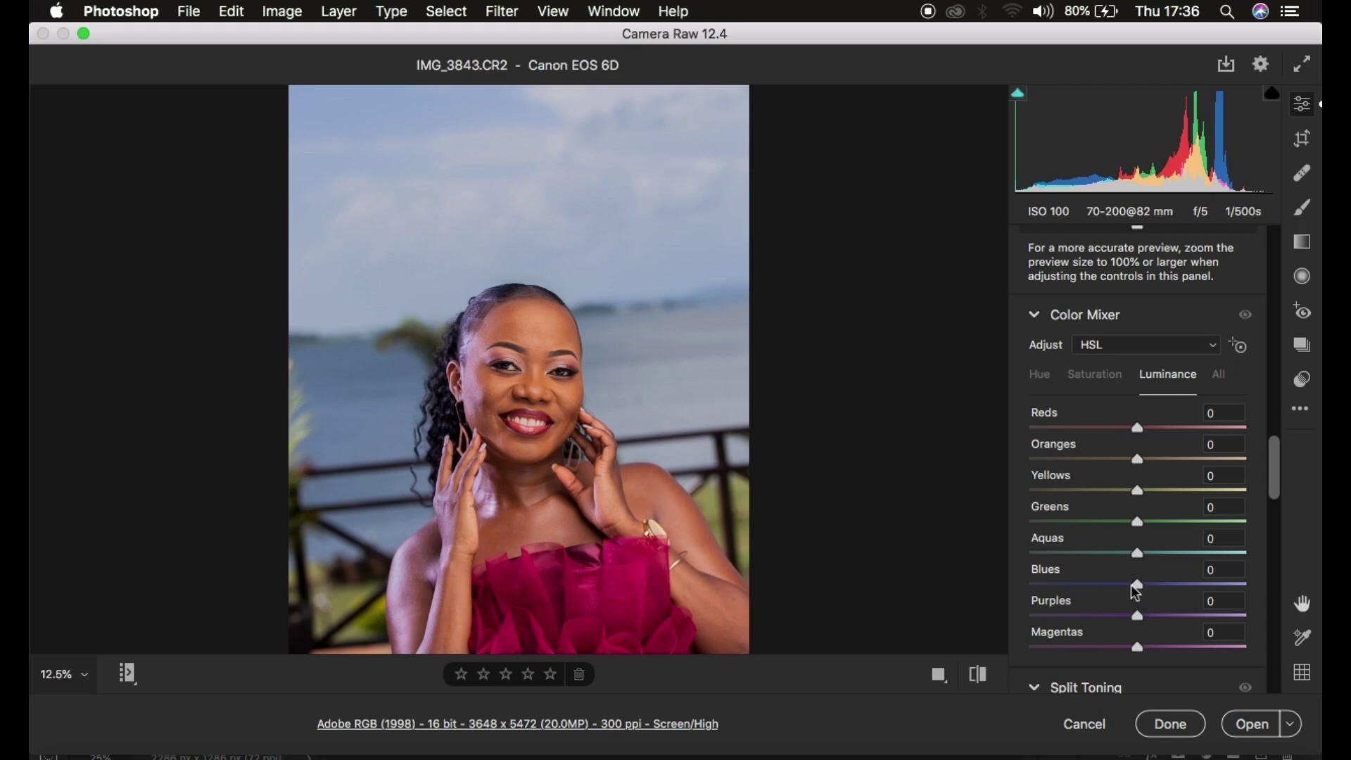
{"action": "left_click_drag", "start_coordinate": [1133, 585], "coordinate": [1085, 585]}
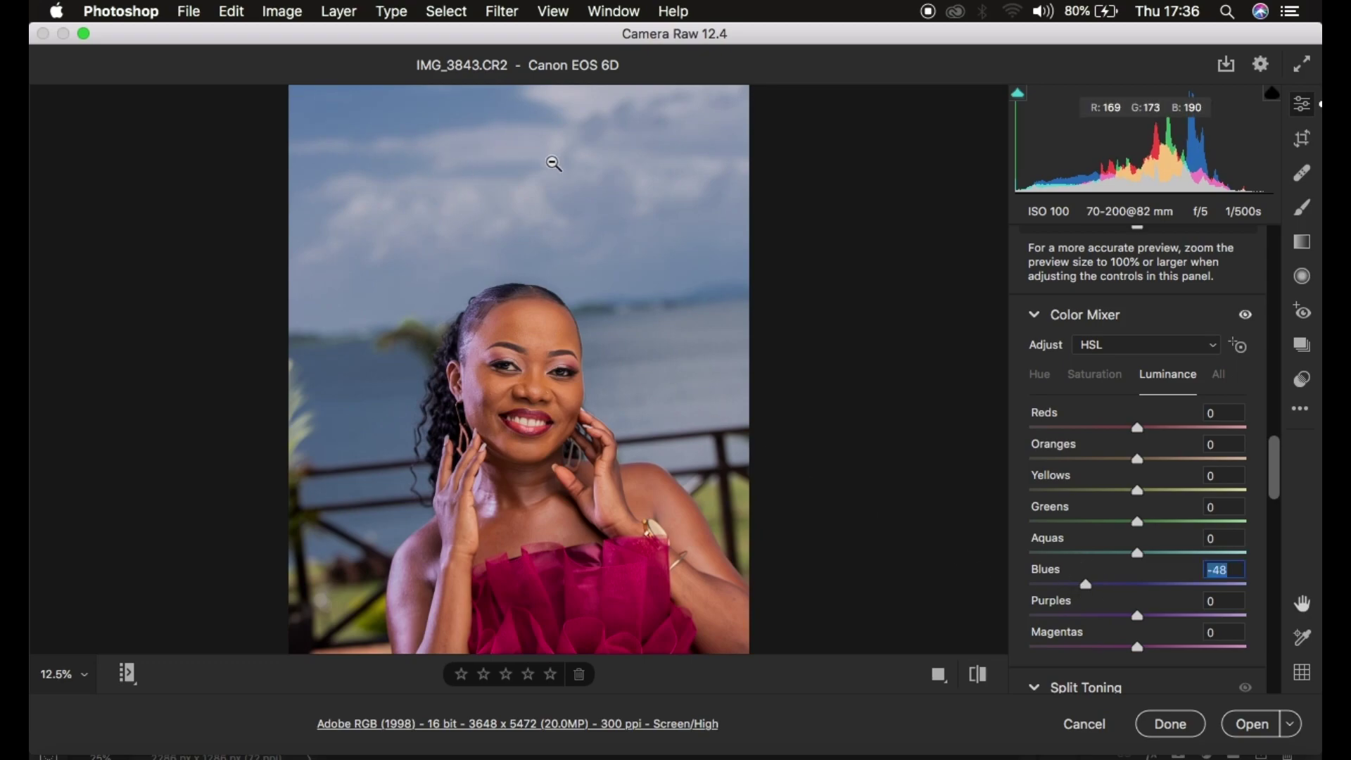
{"action": "left_click_drag", "start_coordinate": [1085, 584], "coordinate": [1080, 582]}
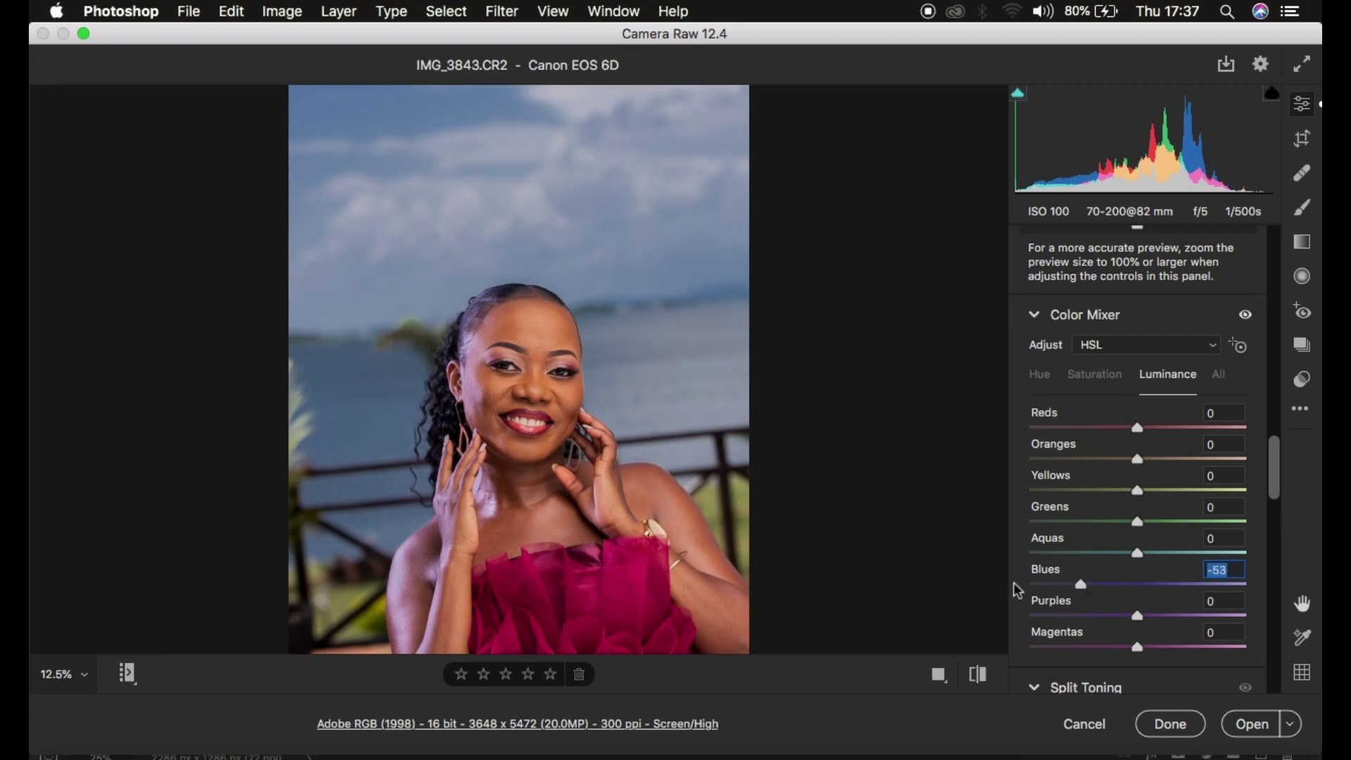
- Compare the darkened sky and water with the default settings, ending on the current edit
{"action": "left_click", "coordinate": [978, 677]}
{"action": "left_click", "coordinate": [977, 679]}
{"action": "left_click", "coordinate": [978, 680]}
{"action": "left_click", "coordinate": [978, 680]}
- Try the Blues saturation in the Color Mixer at +100, and settle on +57
{"action": "left_click", "coordinate": [1092, 375]}
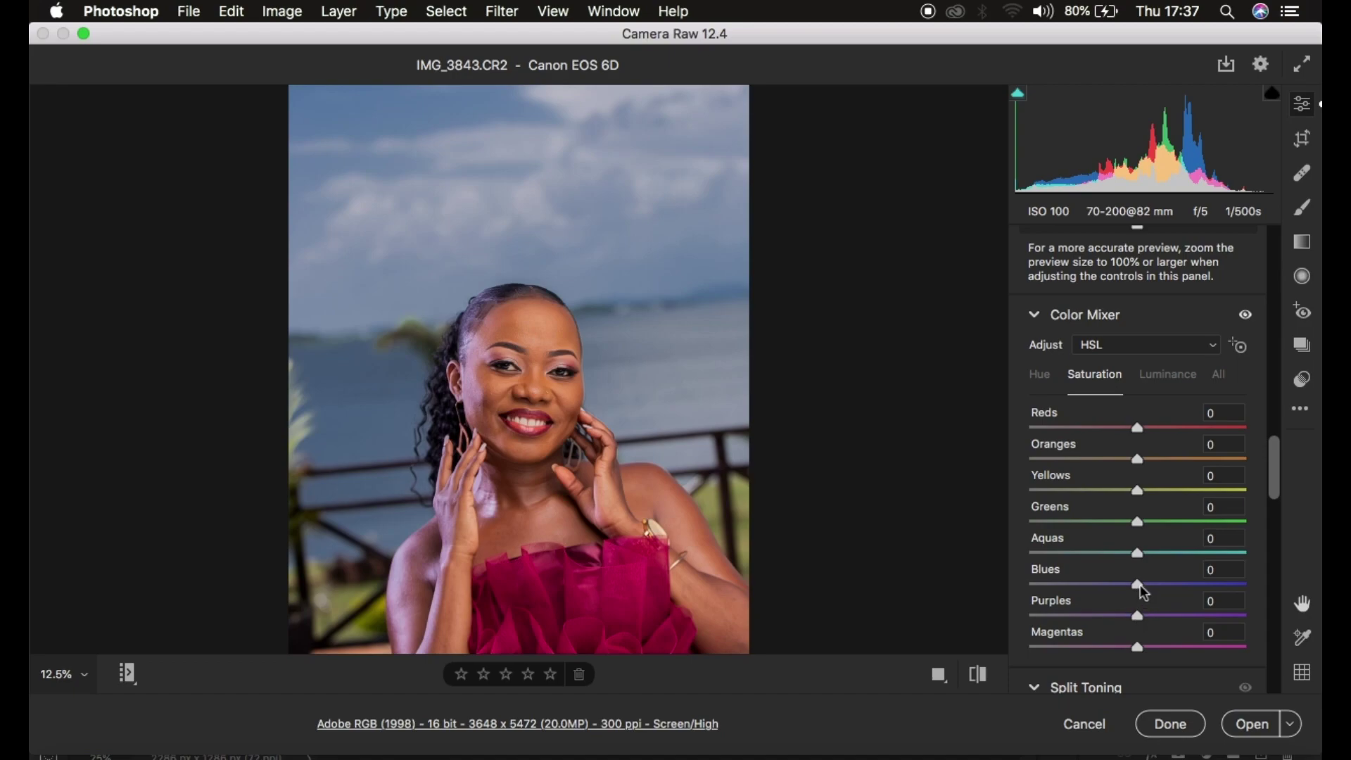
{"action": "left_click_drag", "start_coordinate": [1139, 585], "coordinate": [1303, 590]}
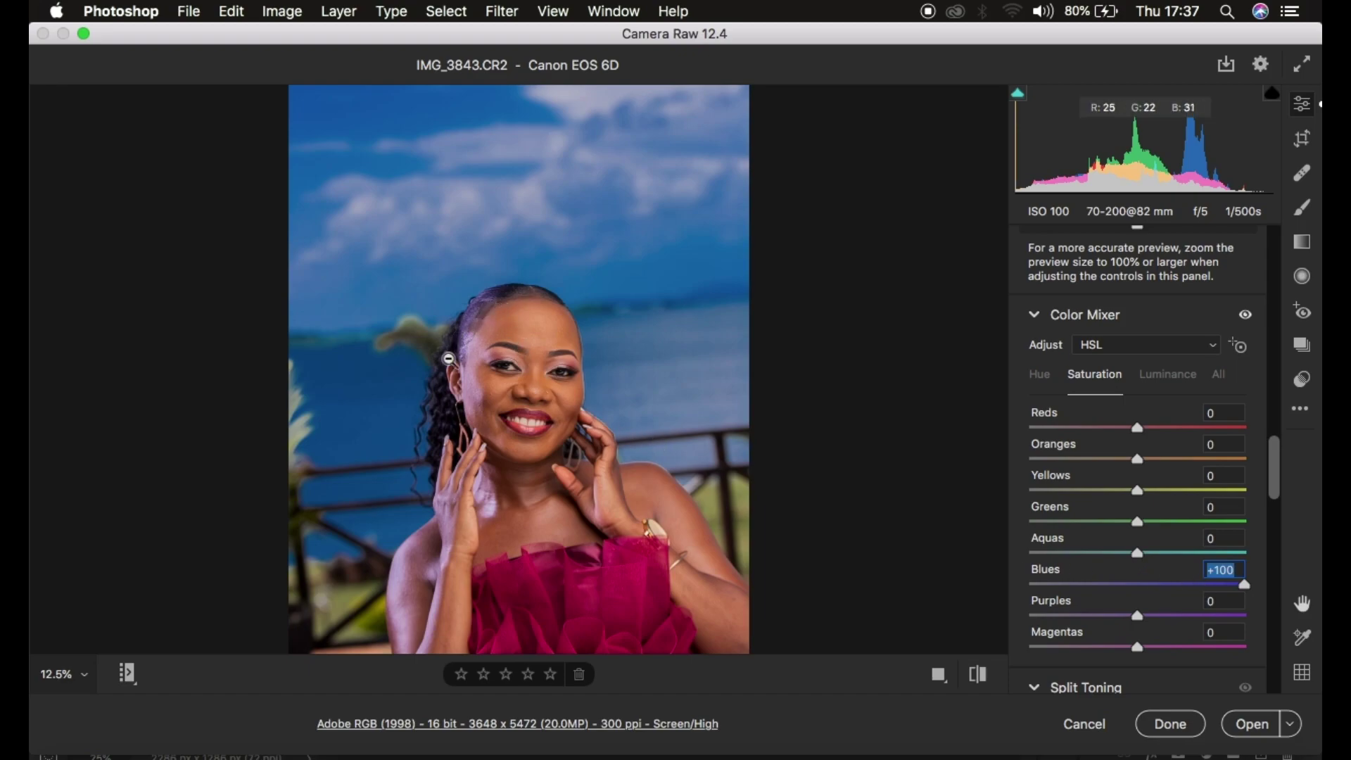
{"action": "left_click", "coordinate": [1197, 585]}
{"action": "left_click_drag", "start_coordinate": [1197, 585], "coordinate": [1197, 586]}
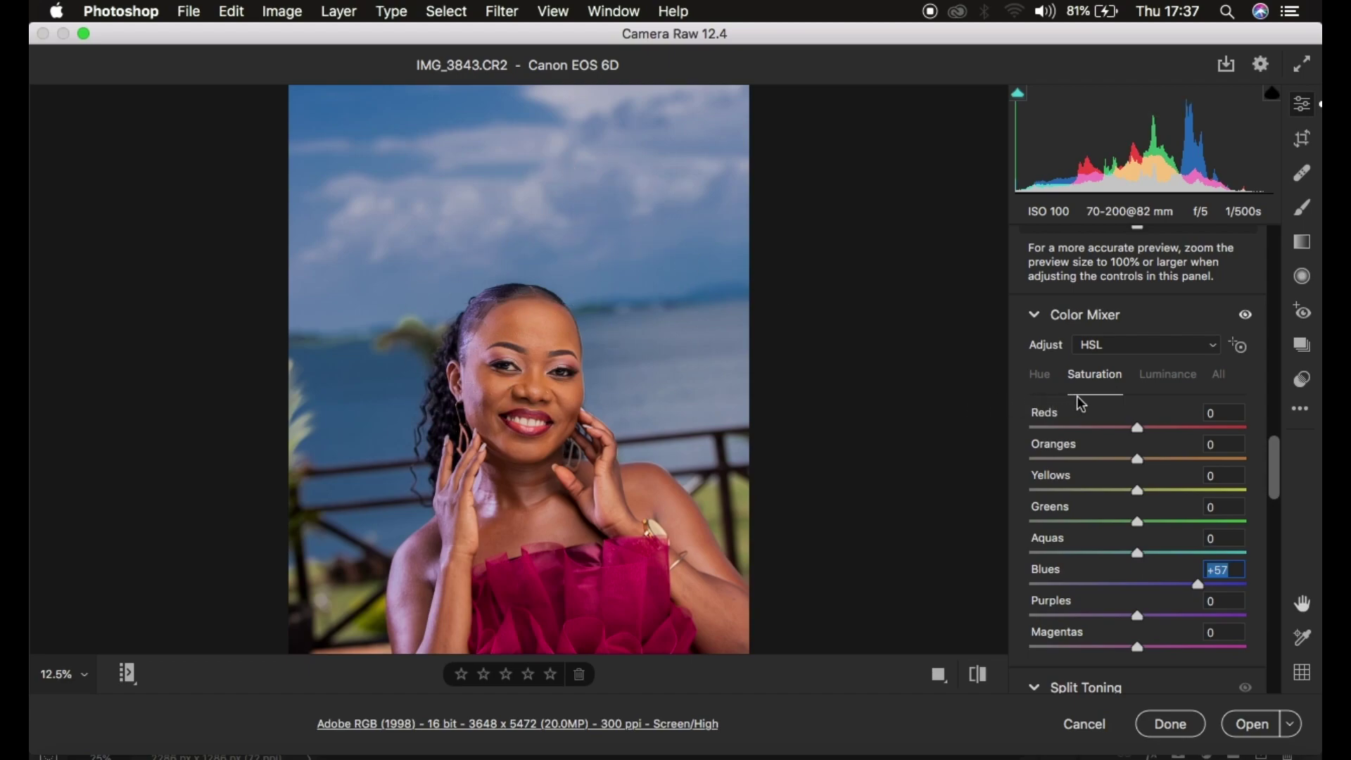
- Inspect the skin tones up close, and set the Color Mixer hue to +3 for Oranges and +4 for Reds
{"action": "left_click", "coordinate": [1040, 375]}
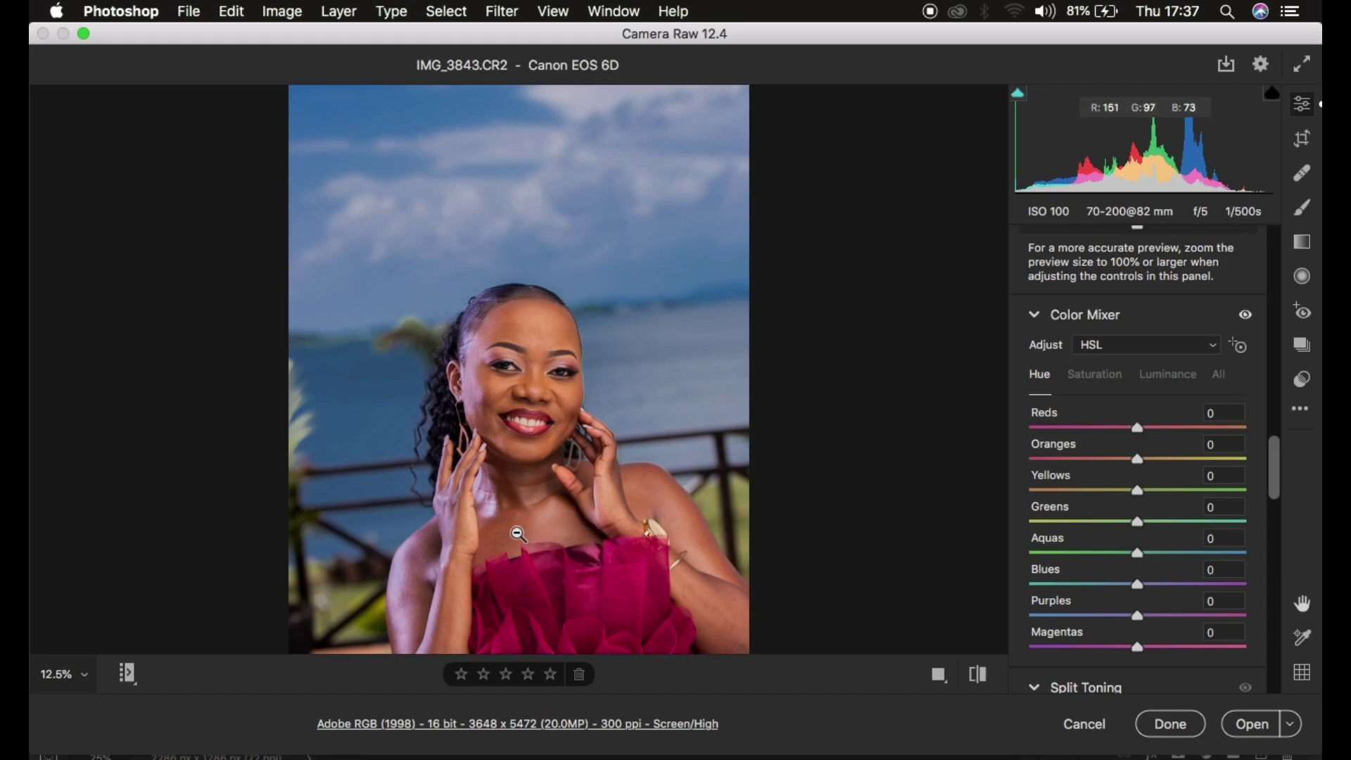
{"action": "left_click", "coordinate": [508, 501], "text": "alt"}
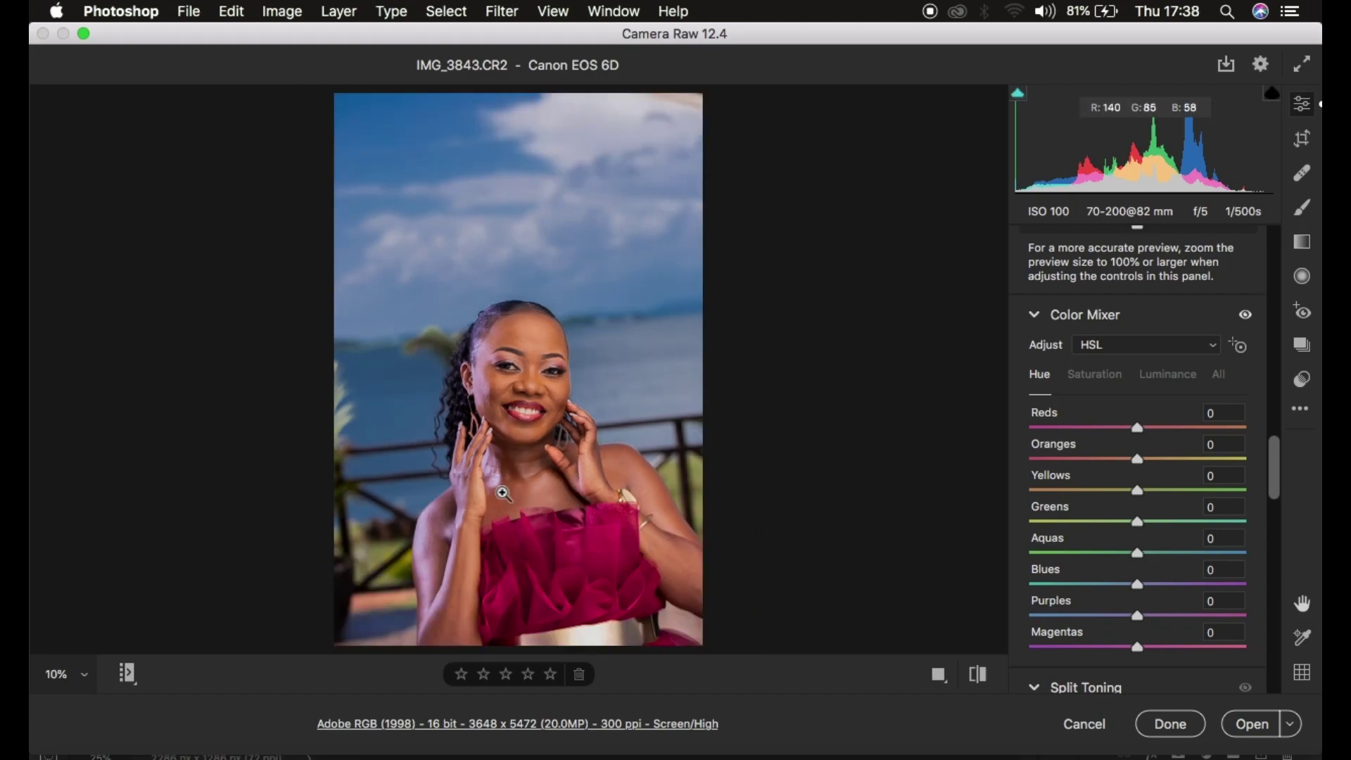
{"action": "left_click", "coordinate": [505, 456]}
{"action": "left_click", "coordinate": [503, 464]}
{"action": "left_click", "coordinate": [508, 471]}
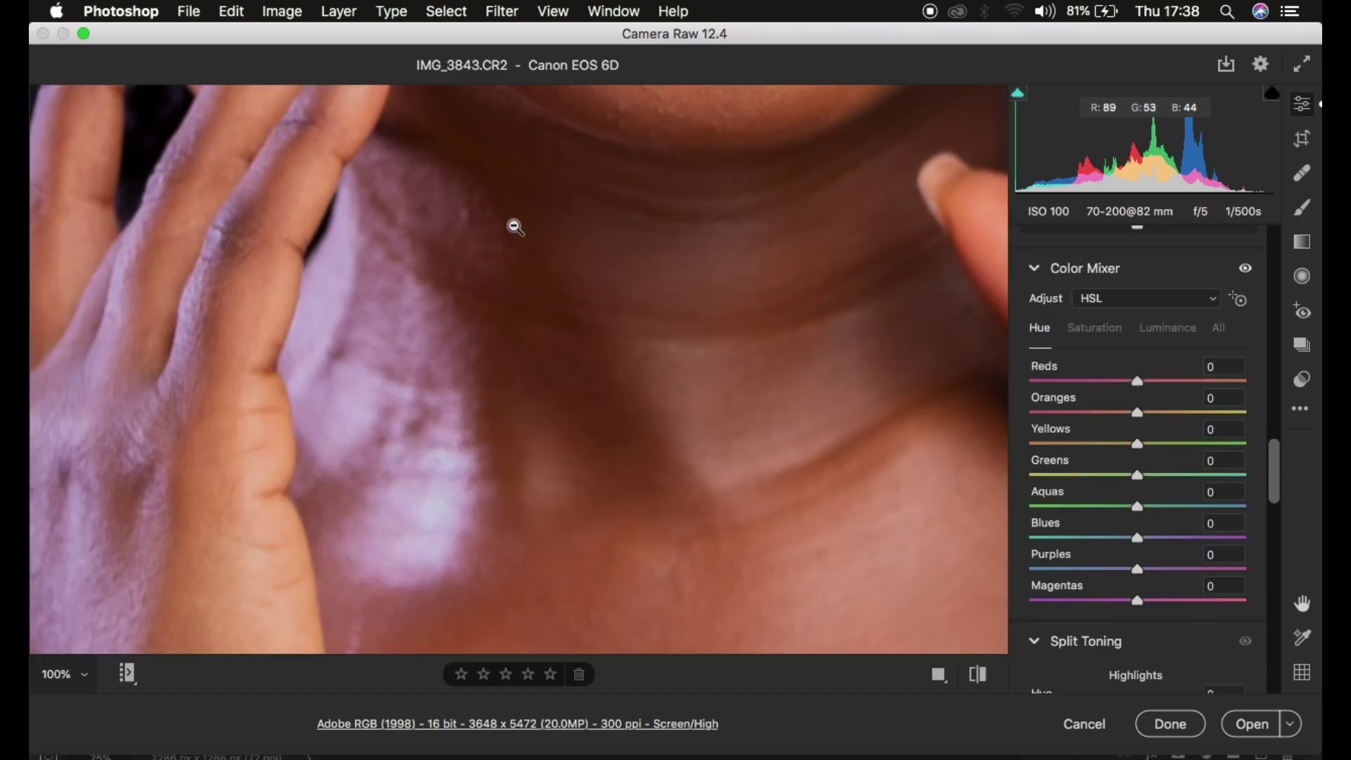
{"action": "left_click", "coordinate": [508, 253]}
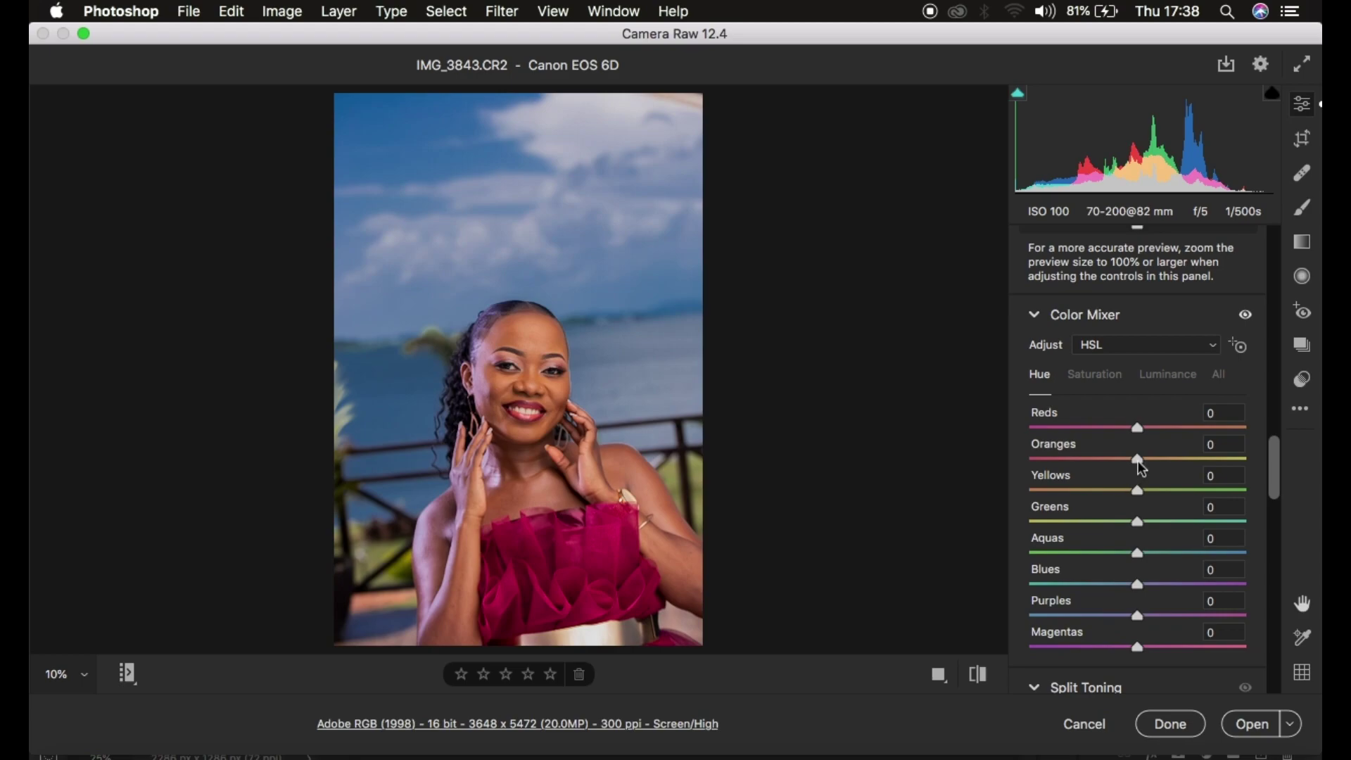
{"action": "left_click_drag", "start_coordinate": [1141, 464], "coordinate": [1143, 462]}
{"action": "left_click_drag", "start_coordinate": [1141, 436], "coordinate": [1145, 434]}
{"action": "left_click_drag", "start_coordinate": [1145, 434], "coordinate": [1145, 434]}
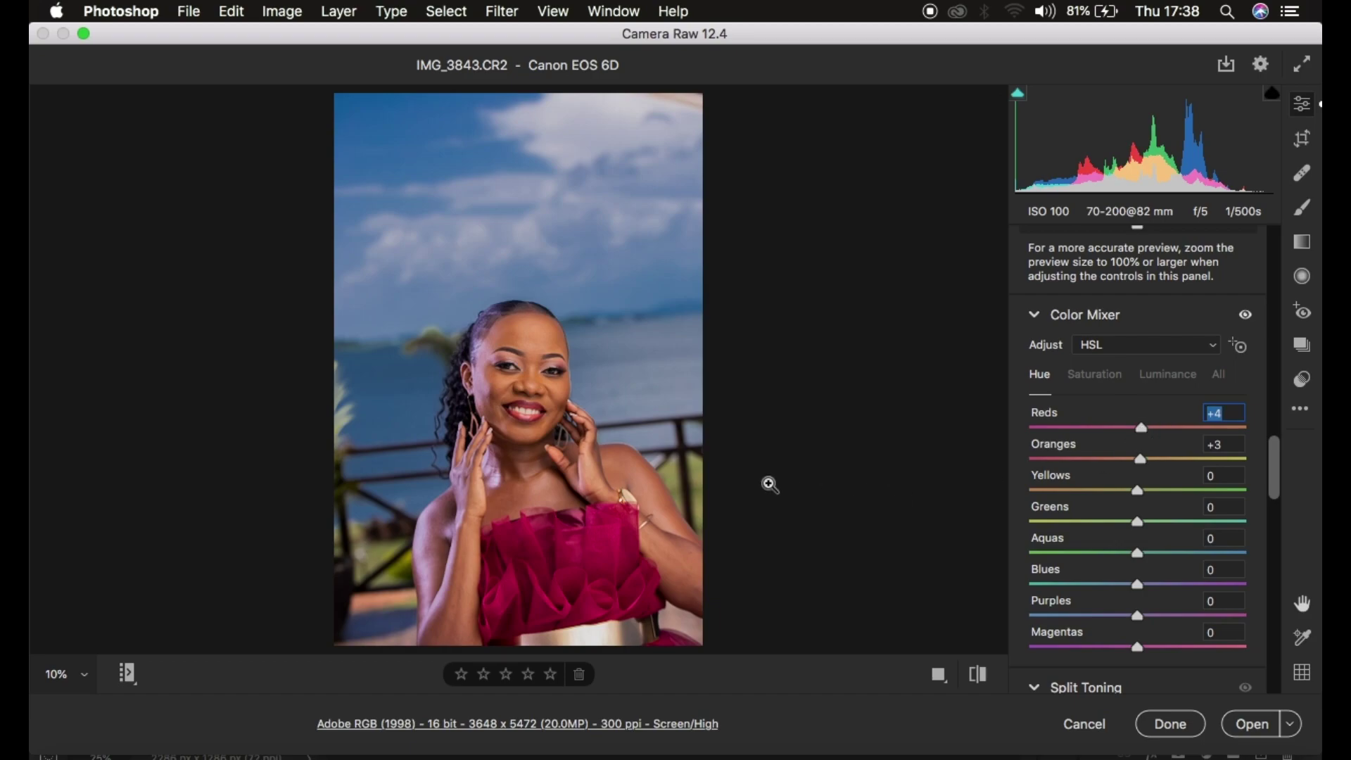
- Compare the portrait's adjusted skin hues with the default settings, ending on the current edit
{"action": "left_click", "coordinate": [977, 684]}
{"action": "left_click", "coordinate": [977, 683]}
{"action": "left_click", "coordinate": [977, 684]}
{"action": "left_click", "coordinate": [977, 684]}
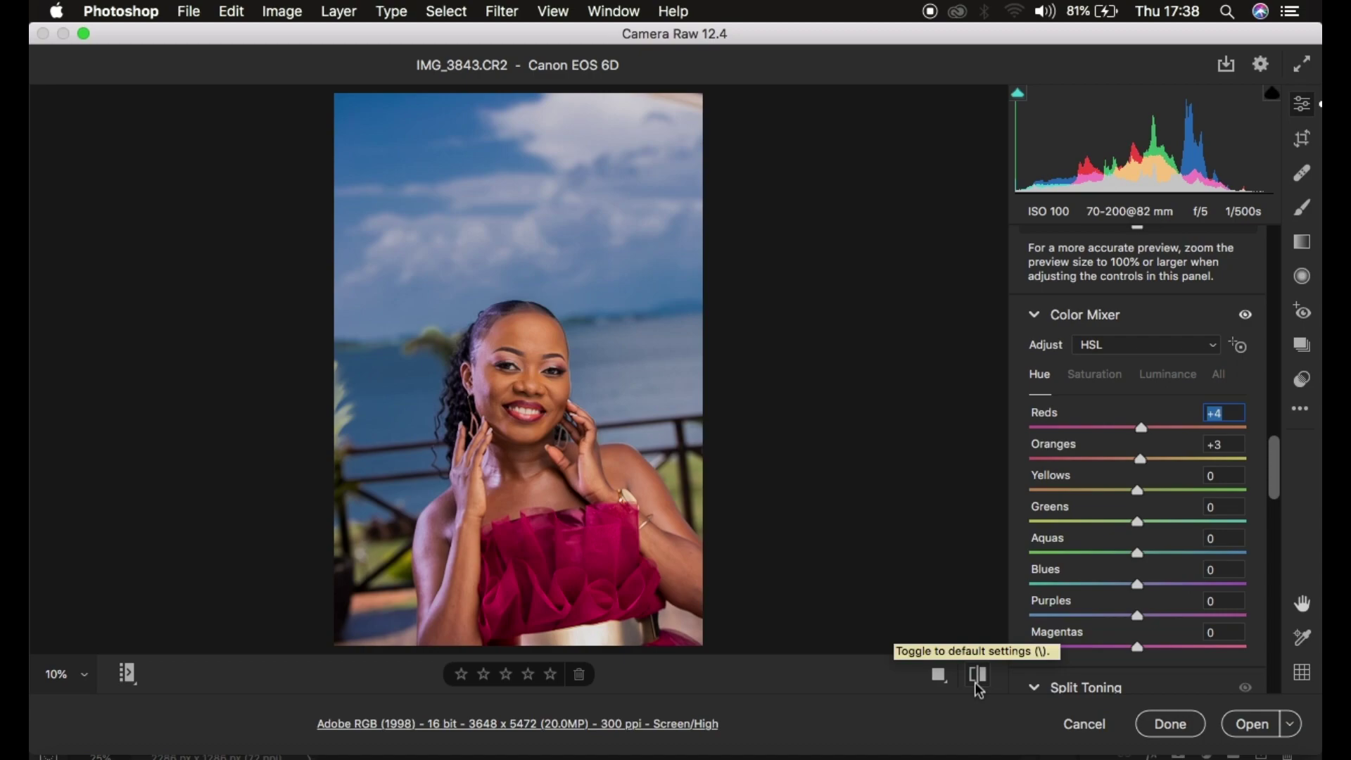
- In Calibration, try the Blue Primary saturation at +98, settle on +15, and set the Blue Primary hue to -12
{"action": "scroll", "coordinate": [1186, 612], "scroll_direction": "down", "scroll_amount": 15}
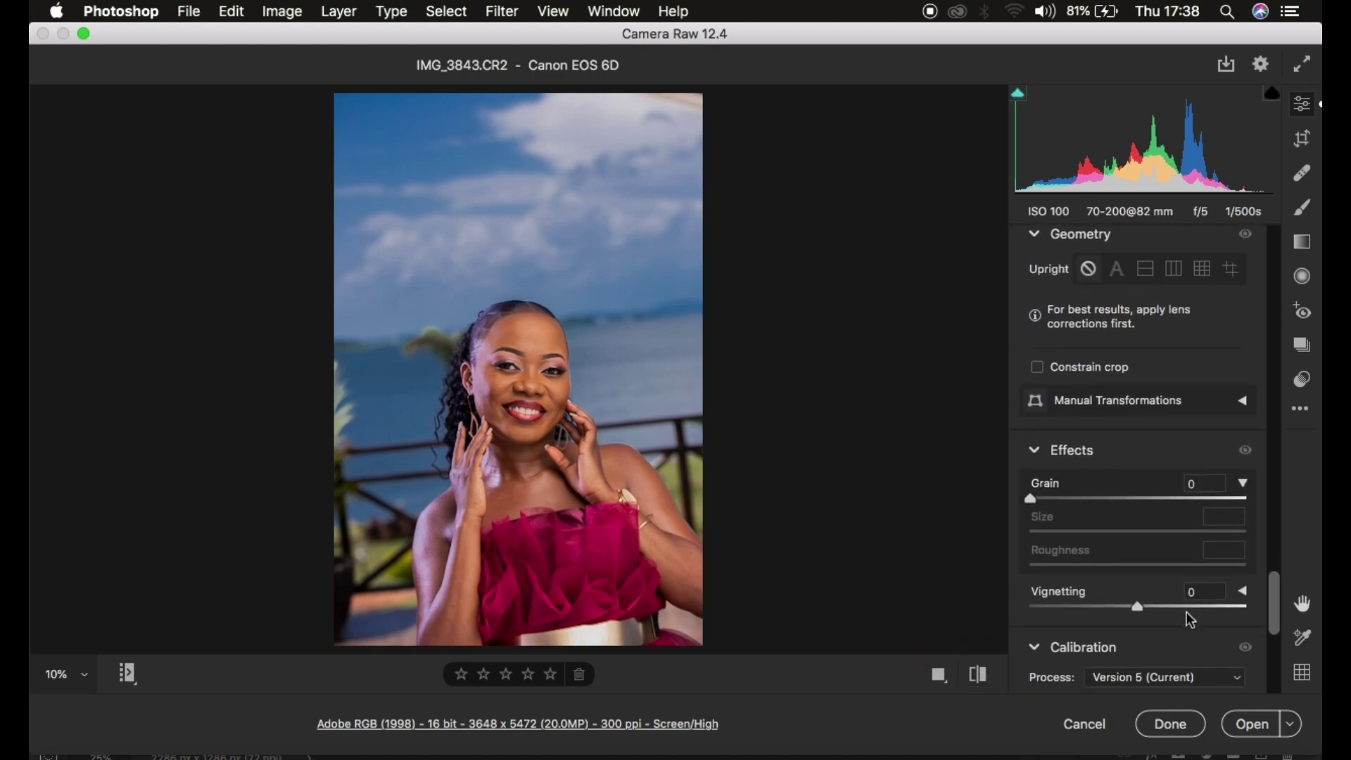
{"action": "scroll", "coordinate": [1190, 618], "scroll_direction": "down", "scroll_amount": 5}
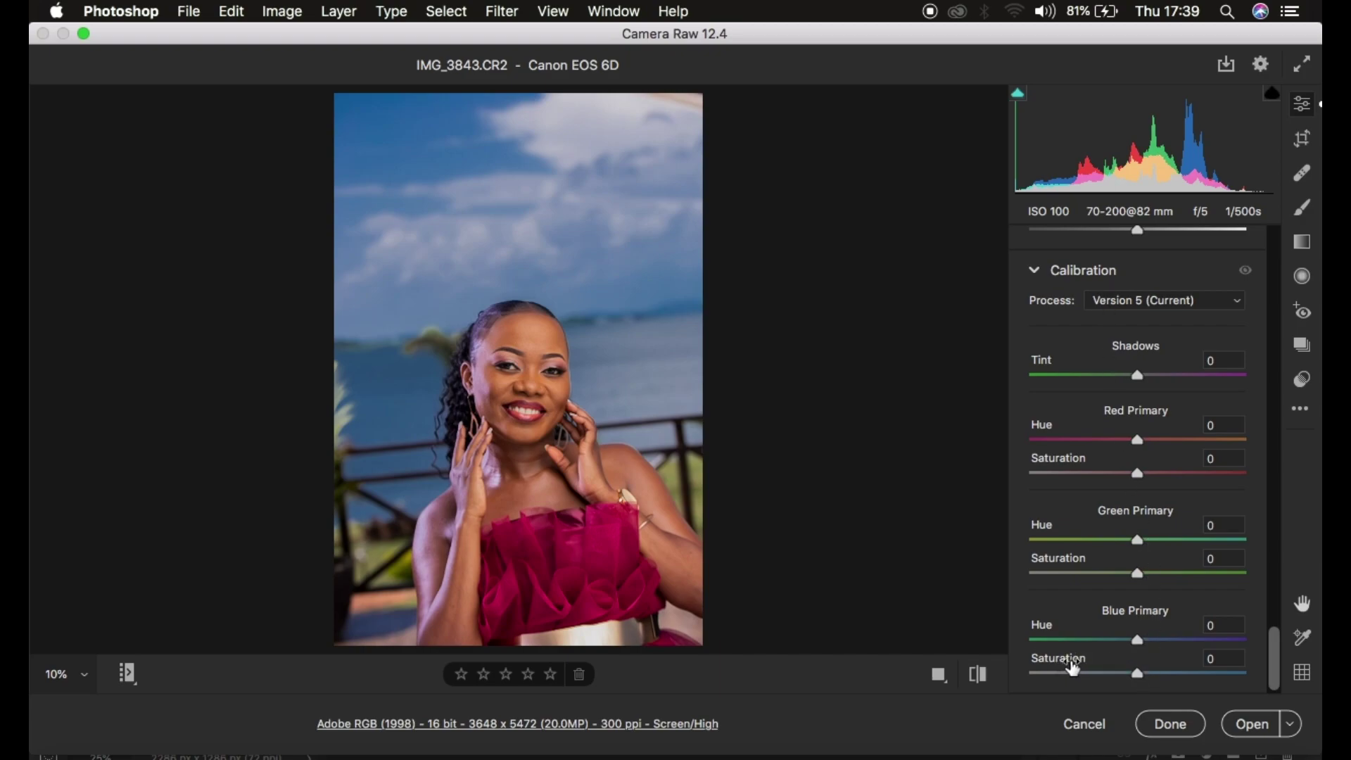
{"action": "left_click_drag", "start_coordinate": [1140, 679], "coordinate": [1238, 675]}
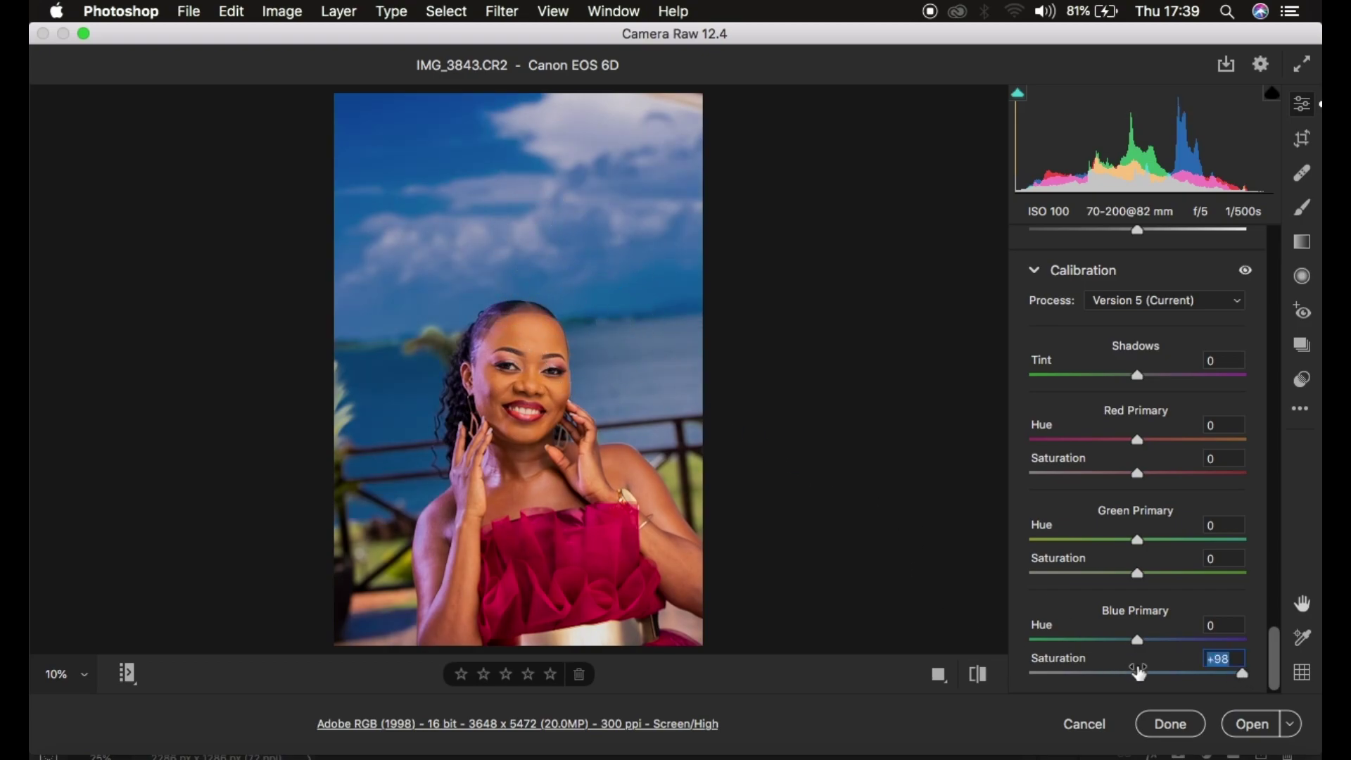
{"action": "left_click_drag", "start_coordinate": [1238, 673], "coordinate": [1155, 675]}
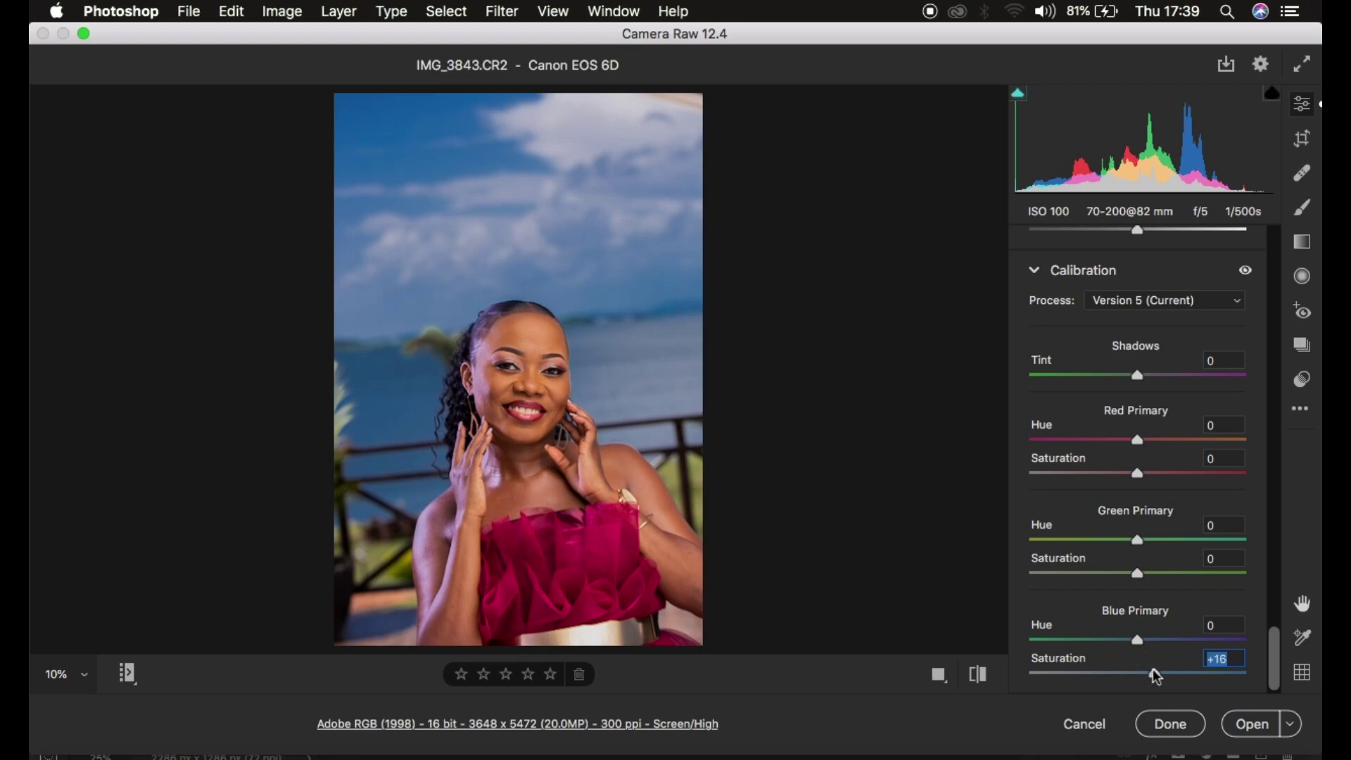
{"action": "left_click_drag", "start_coordinate": [1155, 677], "coordinate": [1127, 645]}
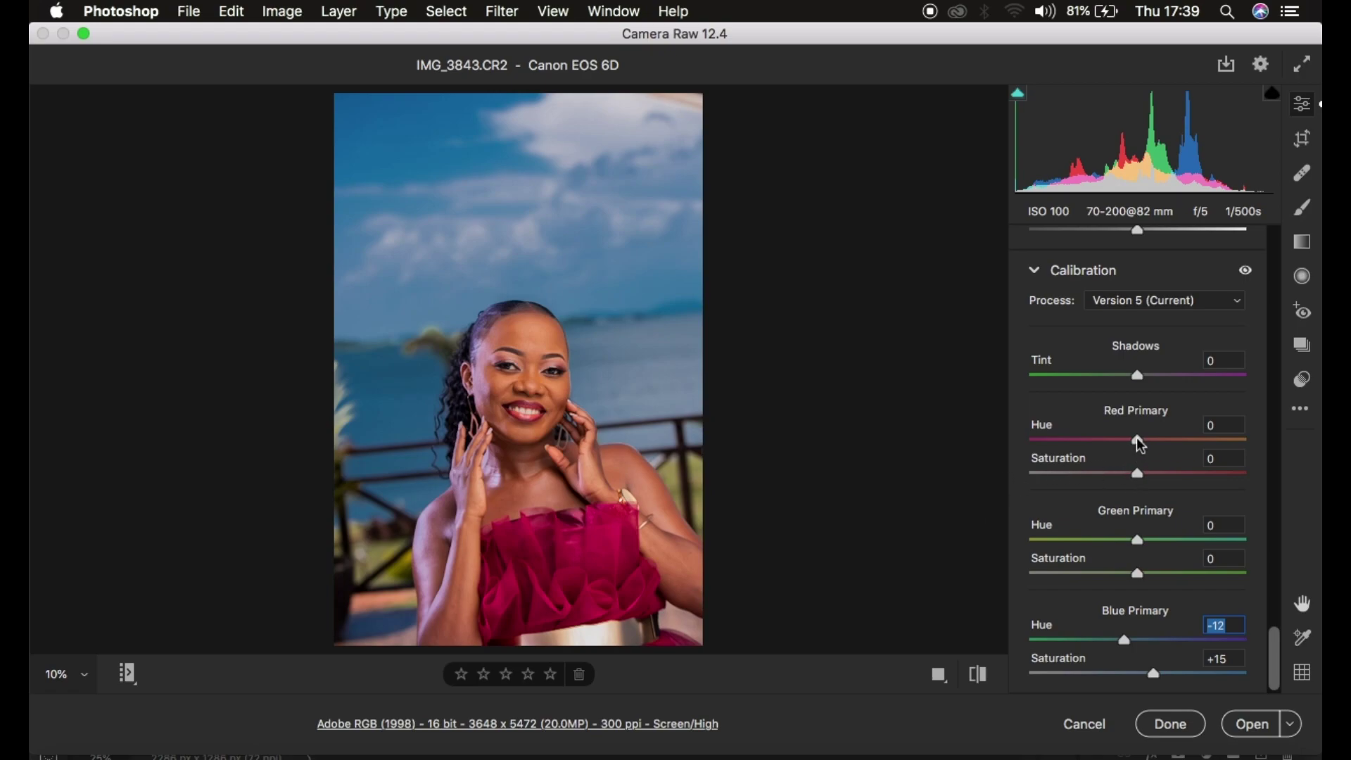
- Set the Red Primary to hue +4 and saturation -2, and the Blue Primary hue to -26 after trying -69
{"action": "left_click_drag", "start_coordinate": [1141, 444], "coordinate": [1139, 484]}
{"action": "left_click_drag", "start_coordinate": [1123, 640], "coordinate": [1065, 643]}
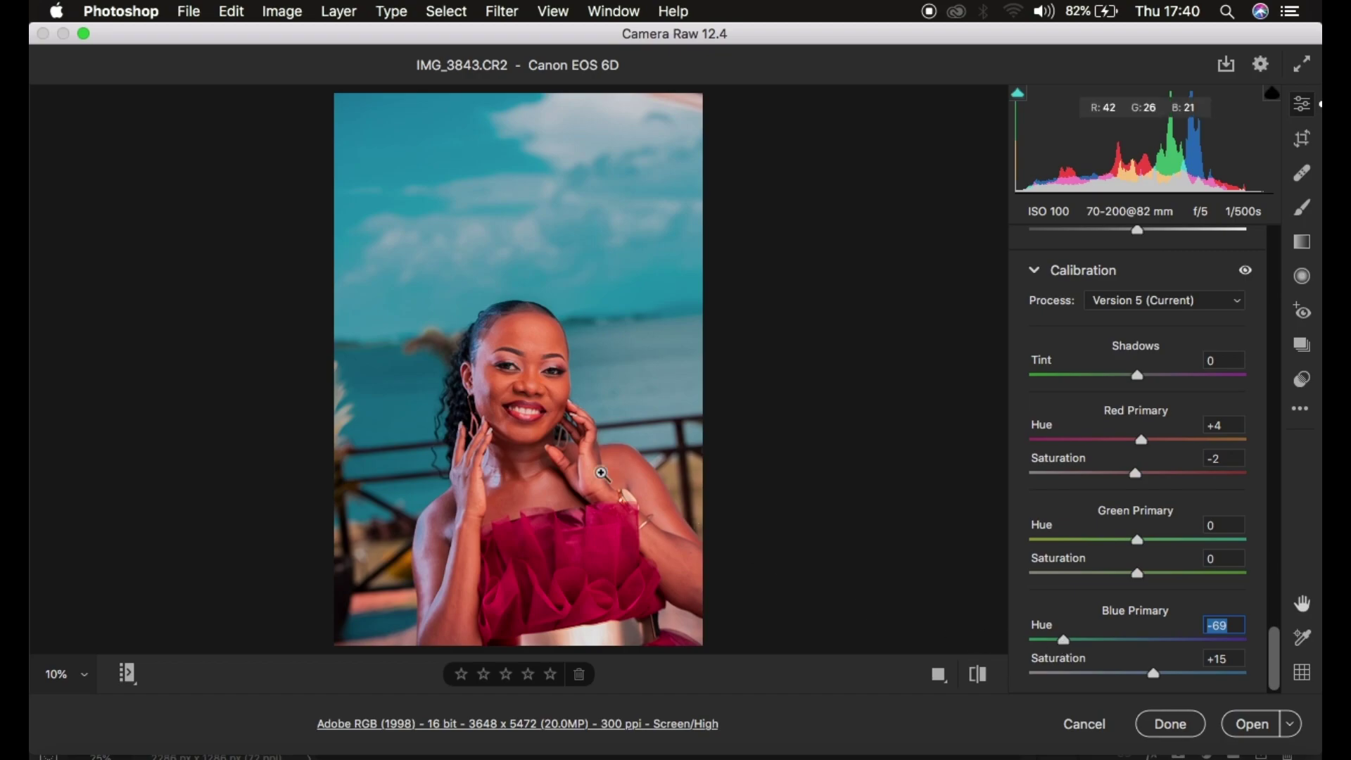
{"action": "left_click_drag", "start_coordinate": [1082, 642], "coordinate": [1110, 642]}
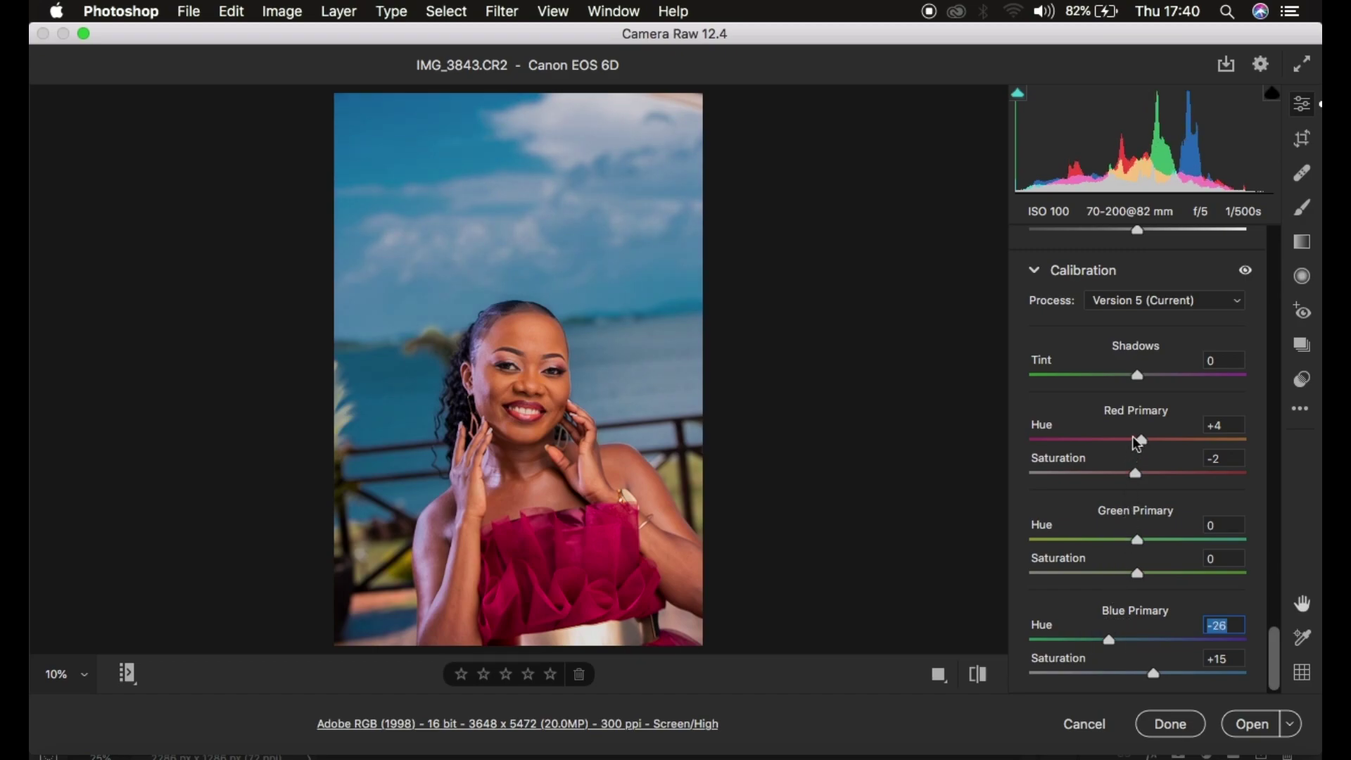
- Refine the Red Primary calibration by setting its hue to +10 and its saturation to -5
{"action": "left_click_drag", "start_coordinate": [1141, 441], "coordinate": [1148, 443]}
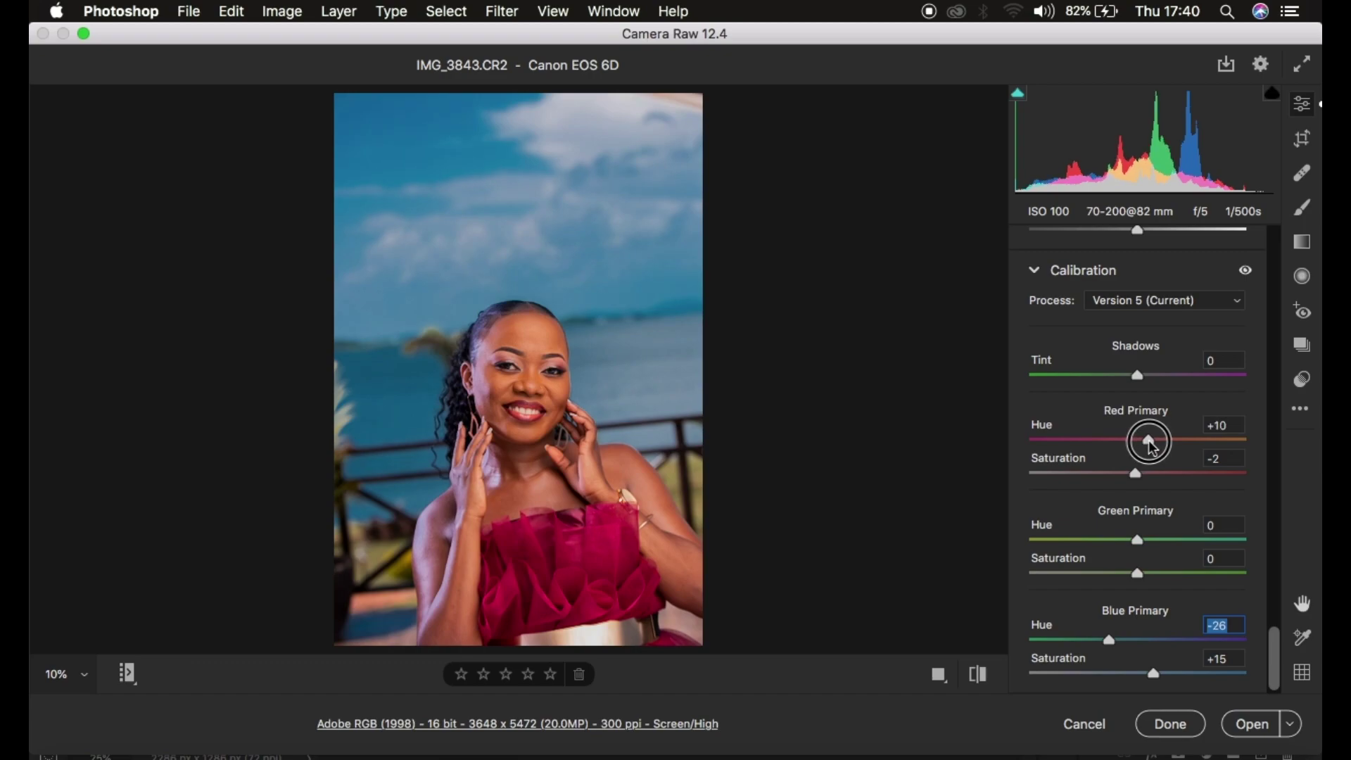
{"action": "left_click_drag", "start_coordinate": [1150, 446], "coordinate": [1152, 448]}
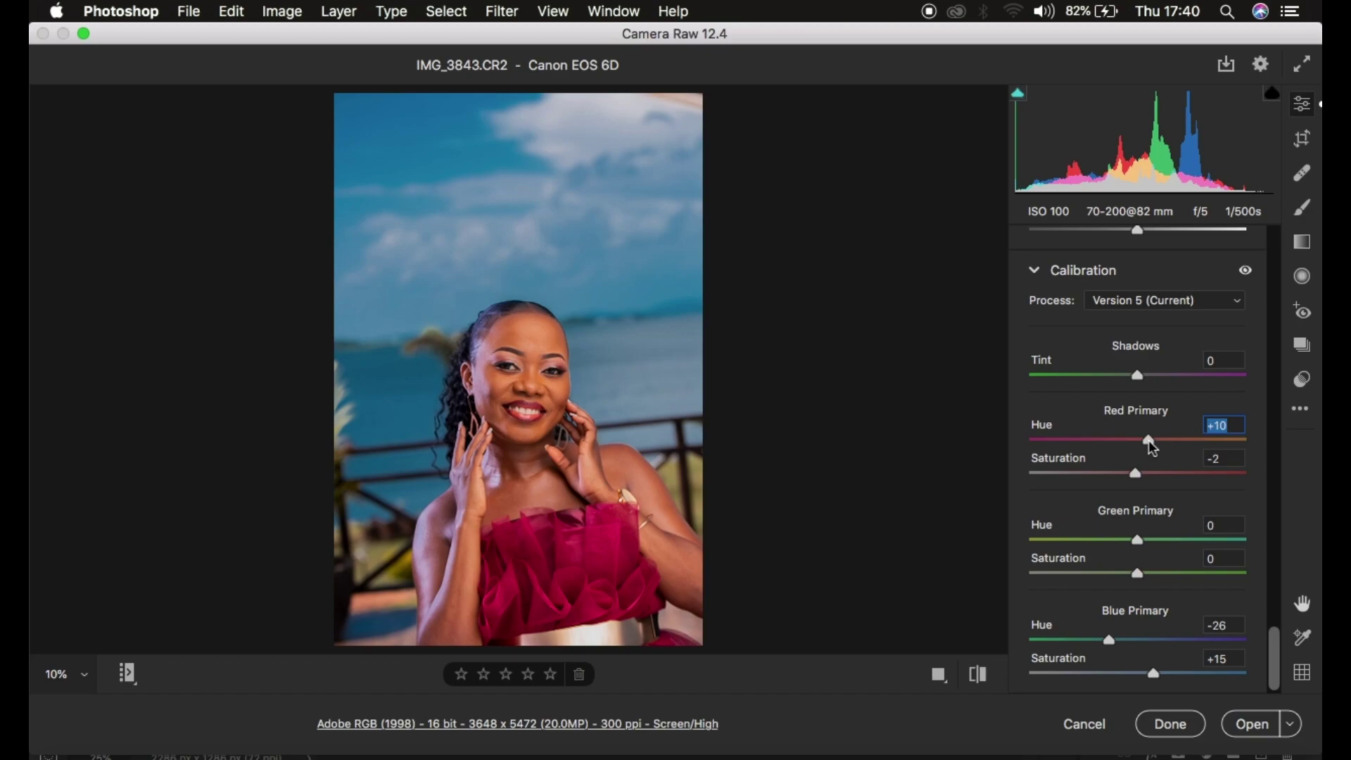
{"action": "left_click_drag", "start_coordinate": [1135, 473], "coordinate": [1134, 476]}
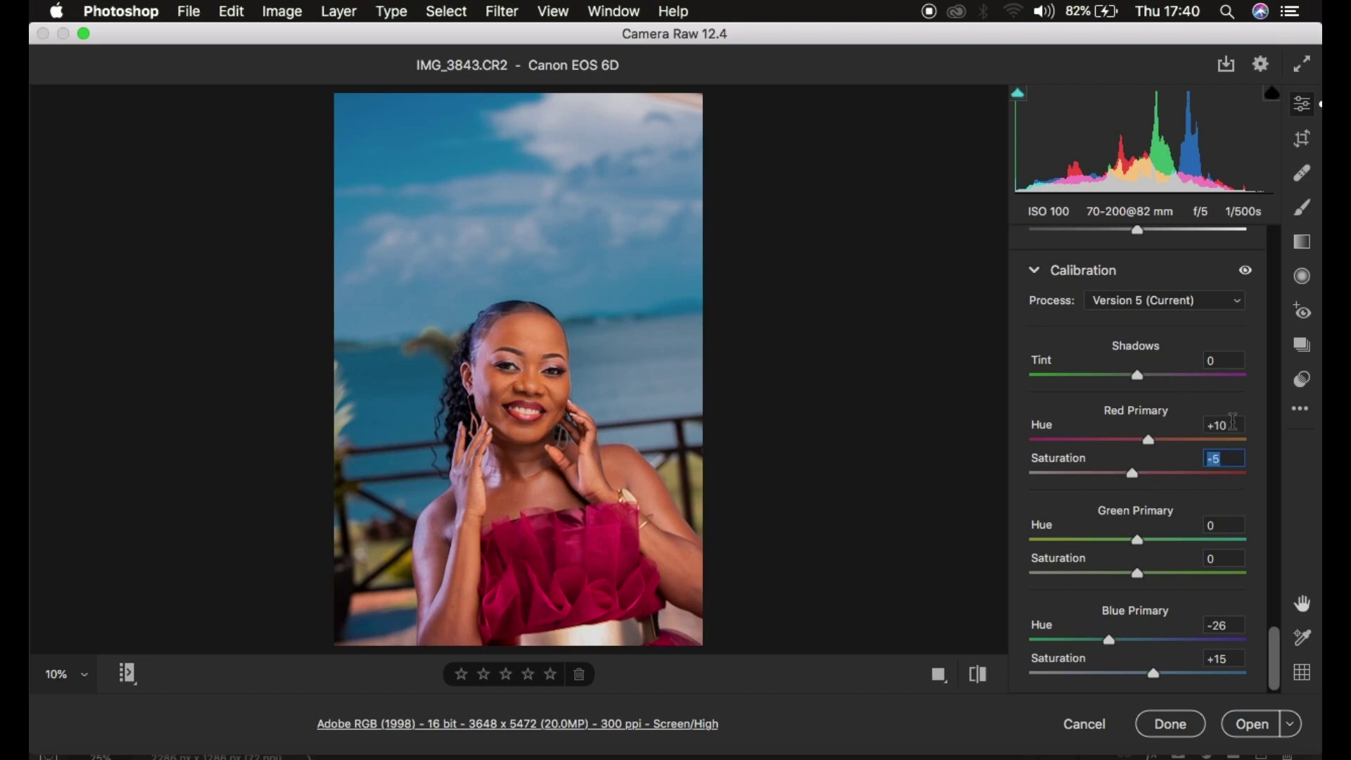
- Reduce the skin's color intensity by setting the Oranges saturation in the Color Mixer to -5
{"action": "scroll", "coordinate": [1232, 420], "scroll_direction": "up", "scroll_amount": 2}
{"action": "scroll", "coordinate": [1233, 421], "scroll_direction": "up", "scroll_amount": 20}
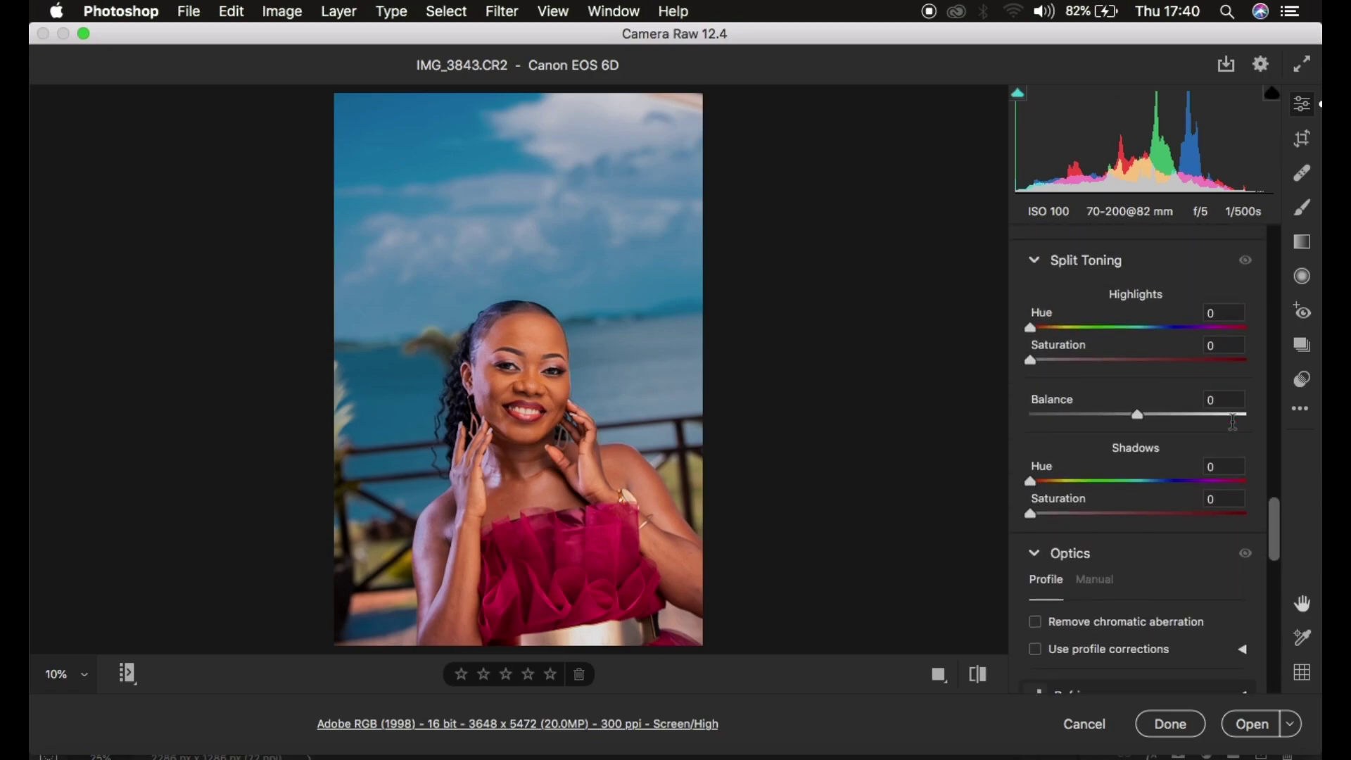
{"action": "left_click", "coordinate": [1095, 232]}
{"action": "left_click_drag", "start_coordinate": [1137, 324], "coordinate": [1132, 324]}
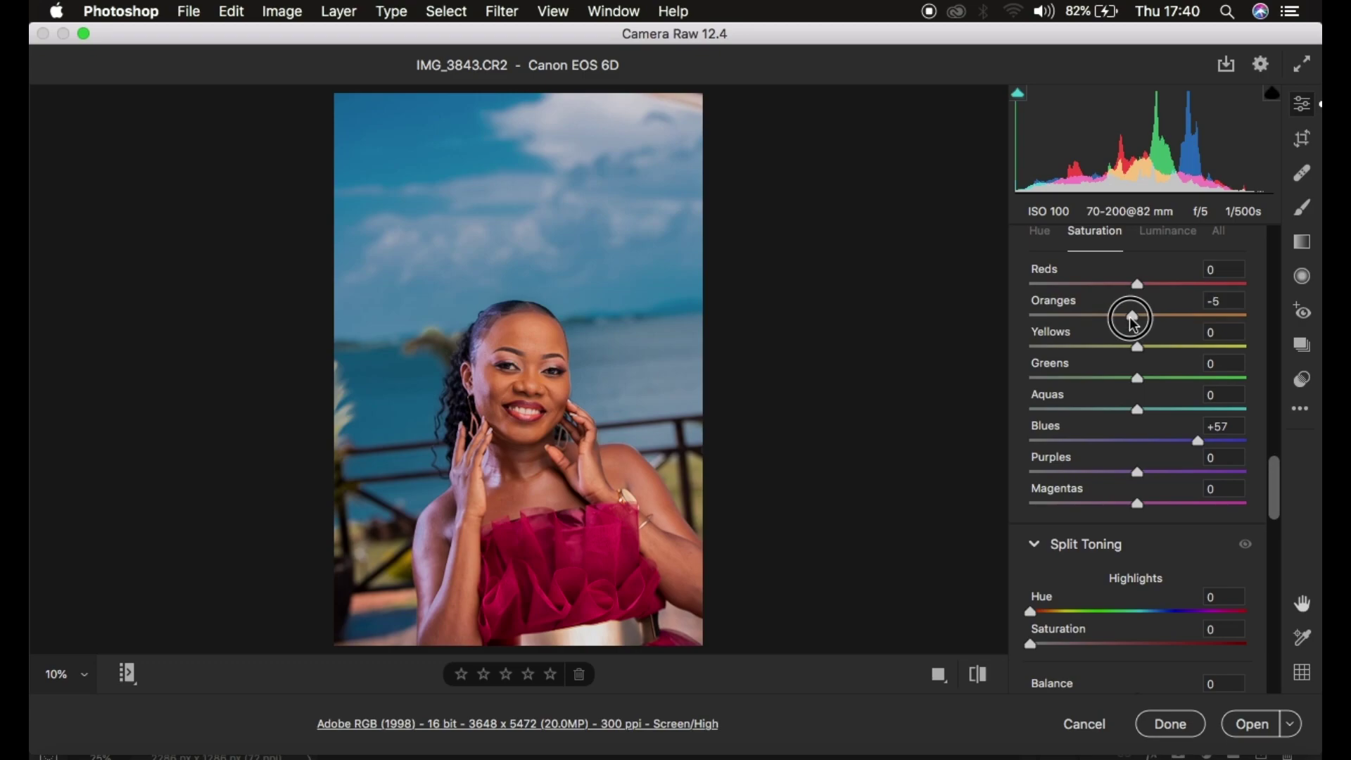
{"action": "left_click_drag", "start_coordinate": [1133, 324], "coordinate": [1133, 324]}
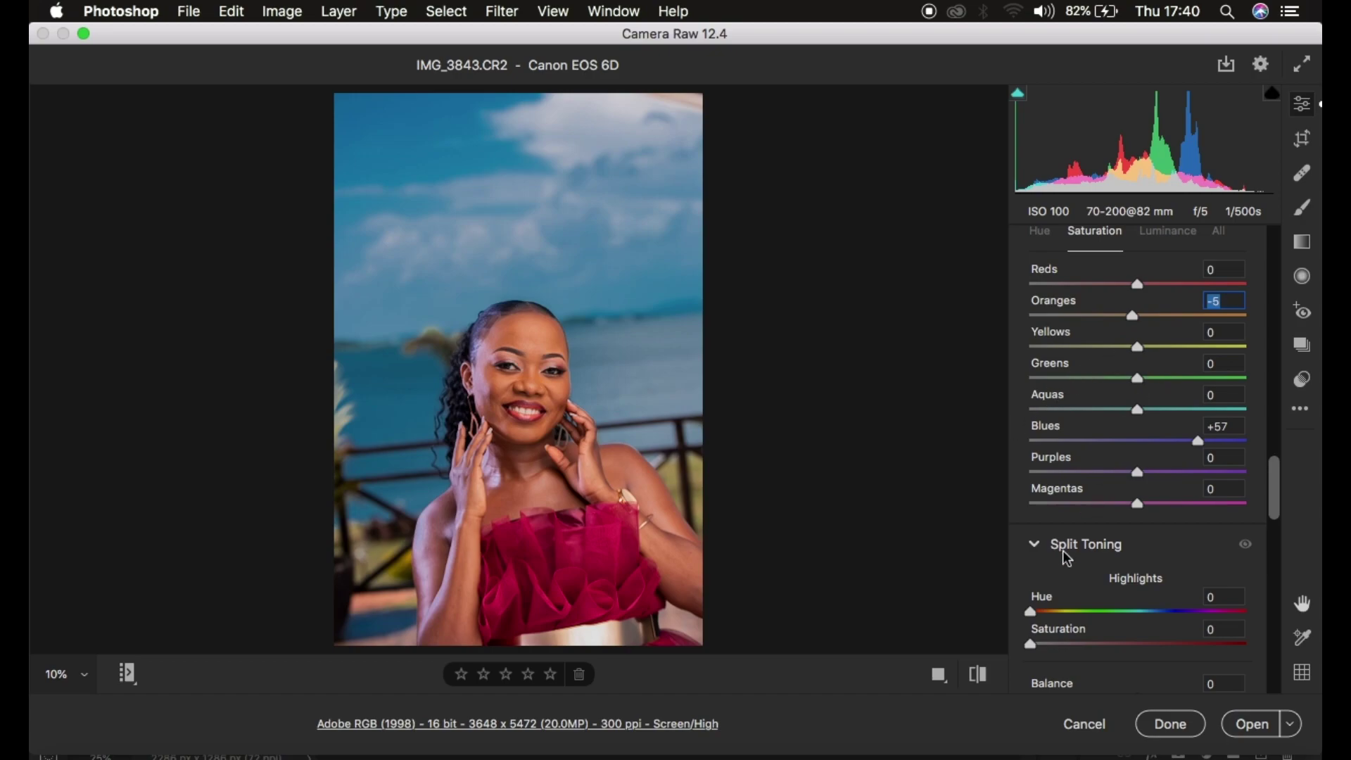
- Toggle between the default settings and the calibrated color grade to compare them, ending on the current edit
{"action": "left_click", "coordinate": [979, 675]}
{"action": "left_click", "coordinate": [978, 675]}
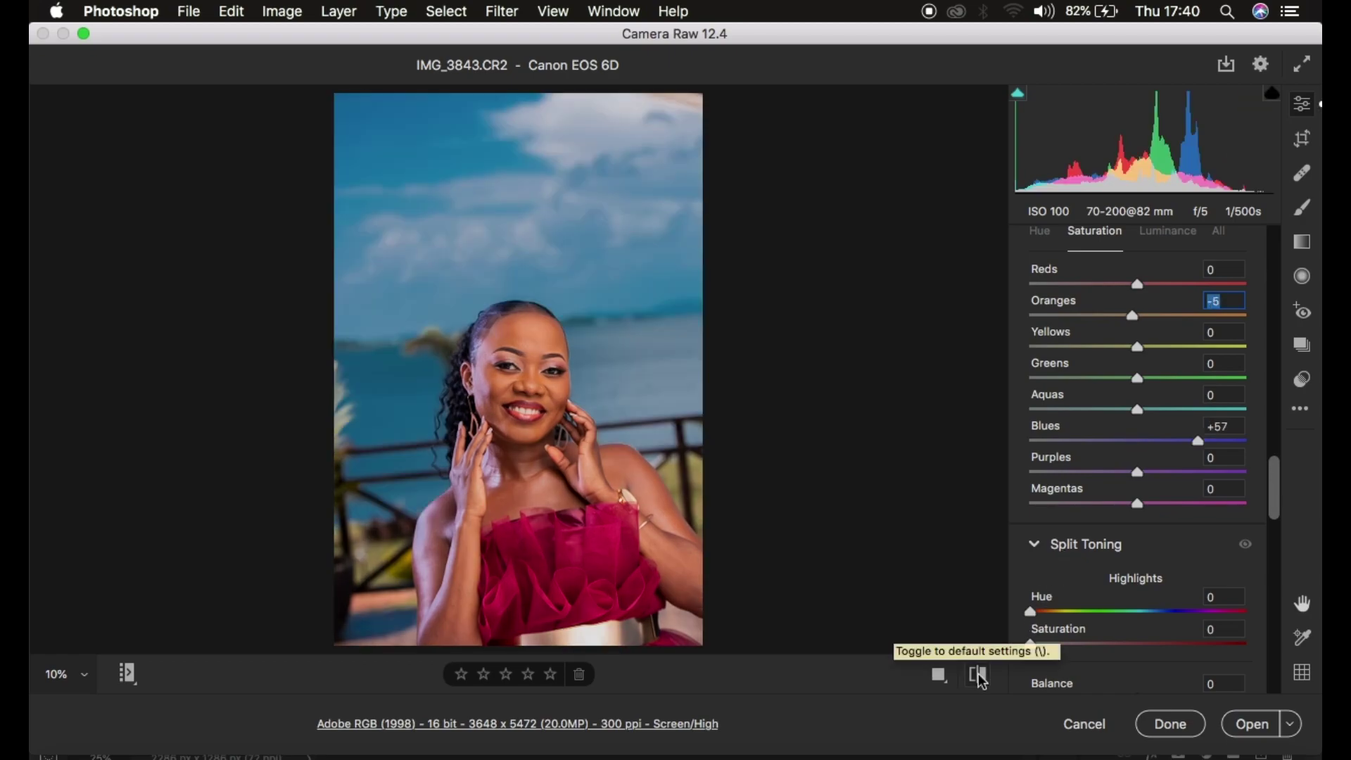
{"action": "left_click", "coordinate": [978, 675]}
{"action": "left_click", "coordinate": [978, 675]}
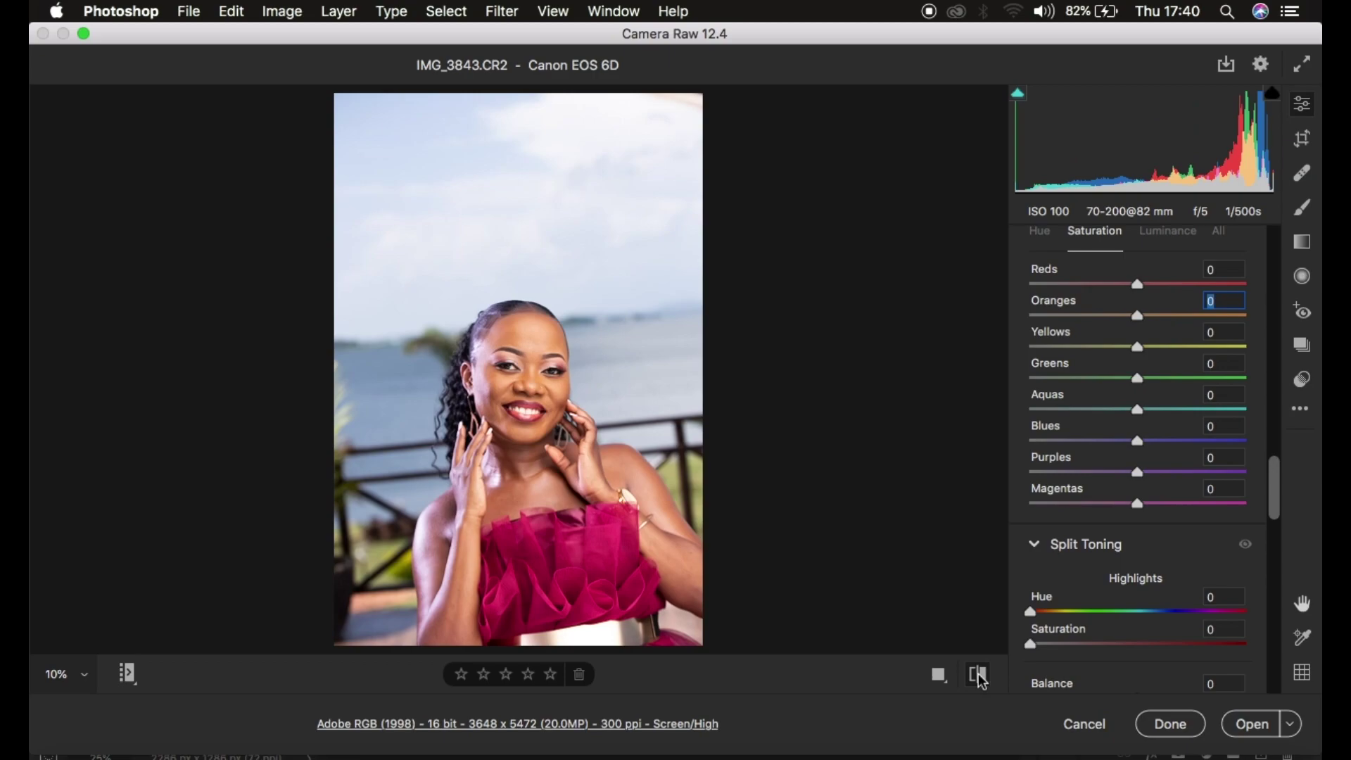
{"action": "left_click", "coordinate": [979, 675]}
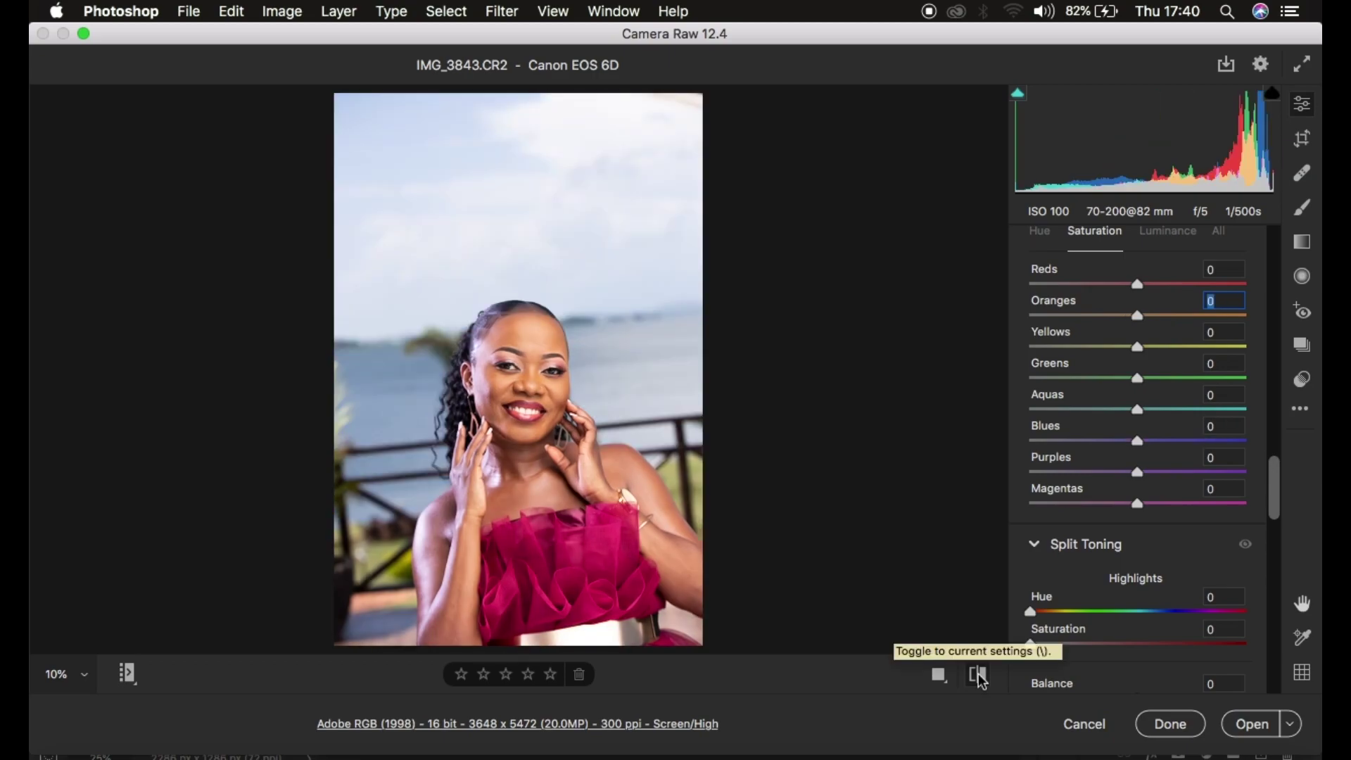
{"action": "left_click", "coordinate": [978, 675]}
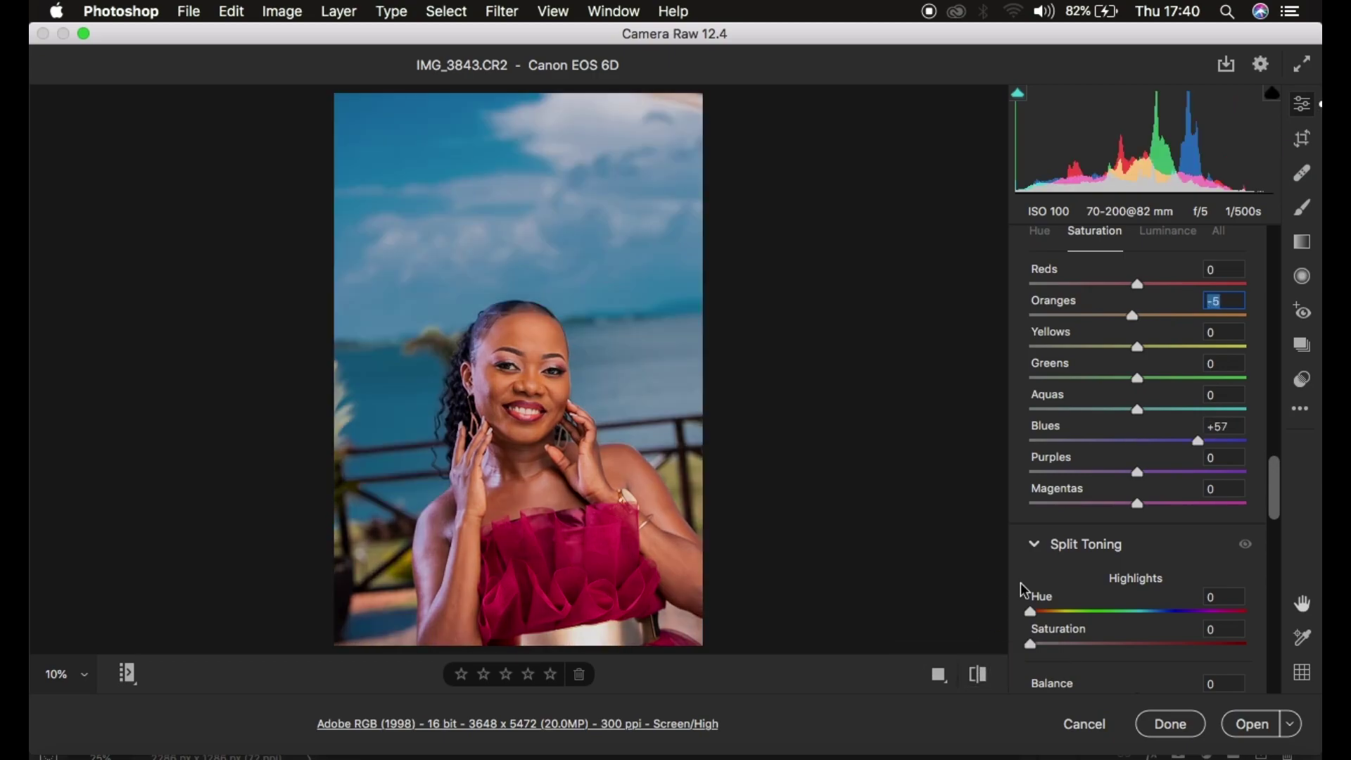
- Lift the dark tones of the portrait by setting the Basic Shadows to +12
{"action": "scroll", "coordinate": [1125, 497], "scroll_direction": "up", "scroll_amount": 5}
{"action": "scroll", "coordinate": [1125, 496], "scroll_direction": "up", "scroll_amount": 15}
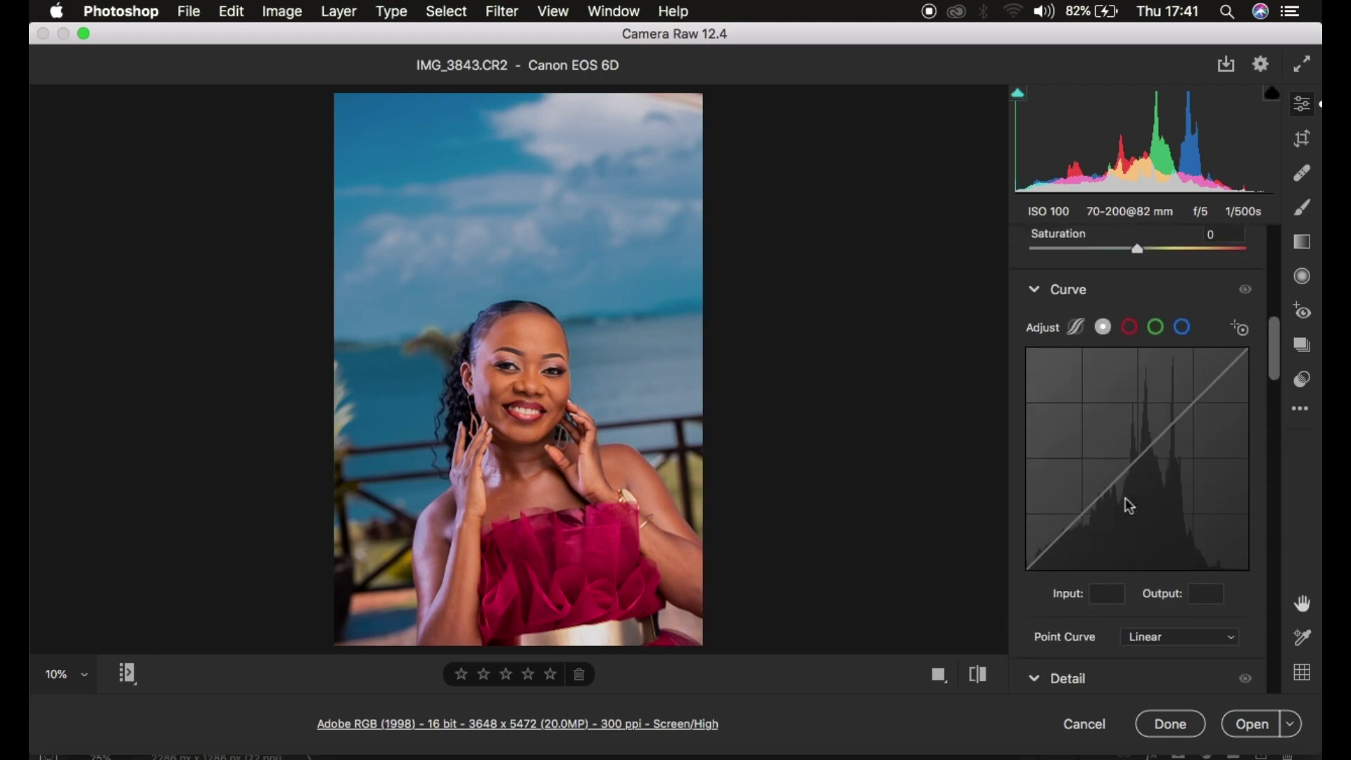
{"action": "scroll", "coordinate": [1124, 498], "scroll_direction": "down", "scroll_amount": 3}
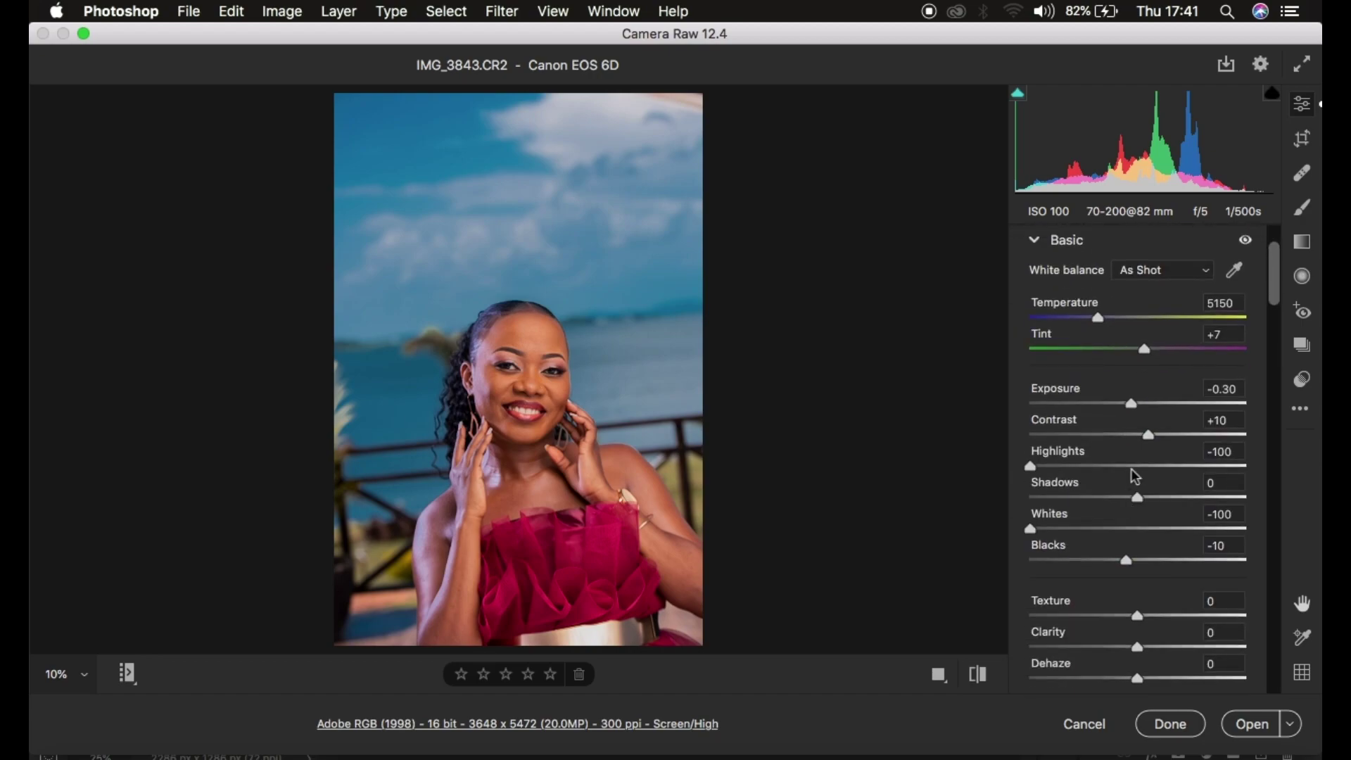
{"action": "left_click", "coordinate": [1143, 499]}
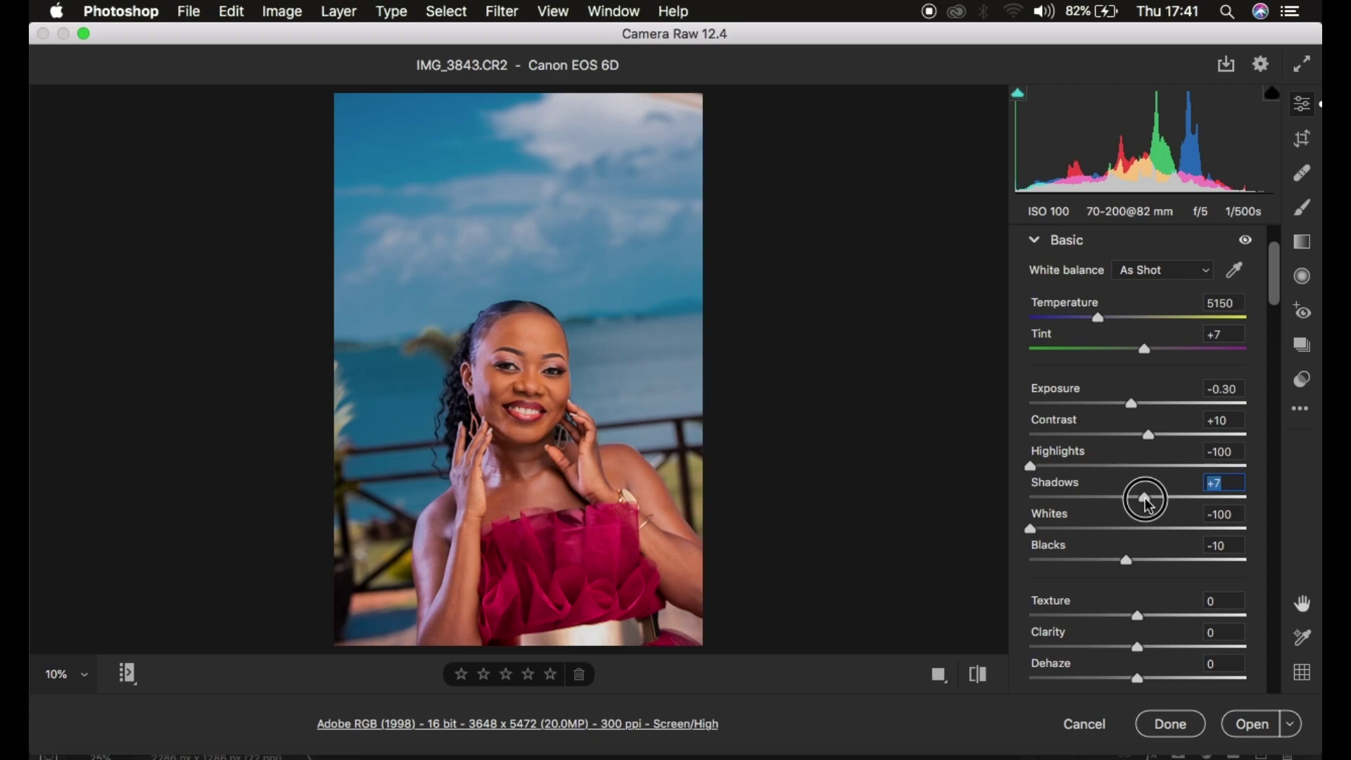
{"action": "left_click_drag", "start_coordinate": [1145, 499], "coordinate": [1151, 500]}
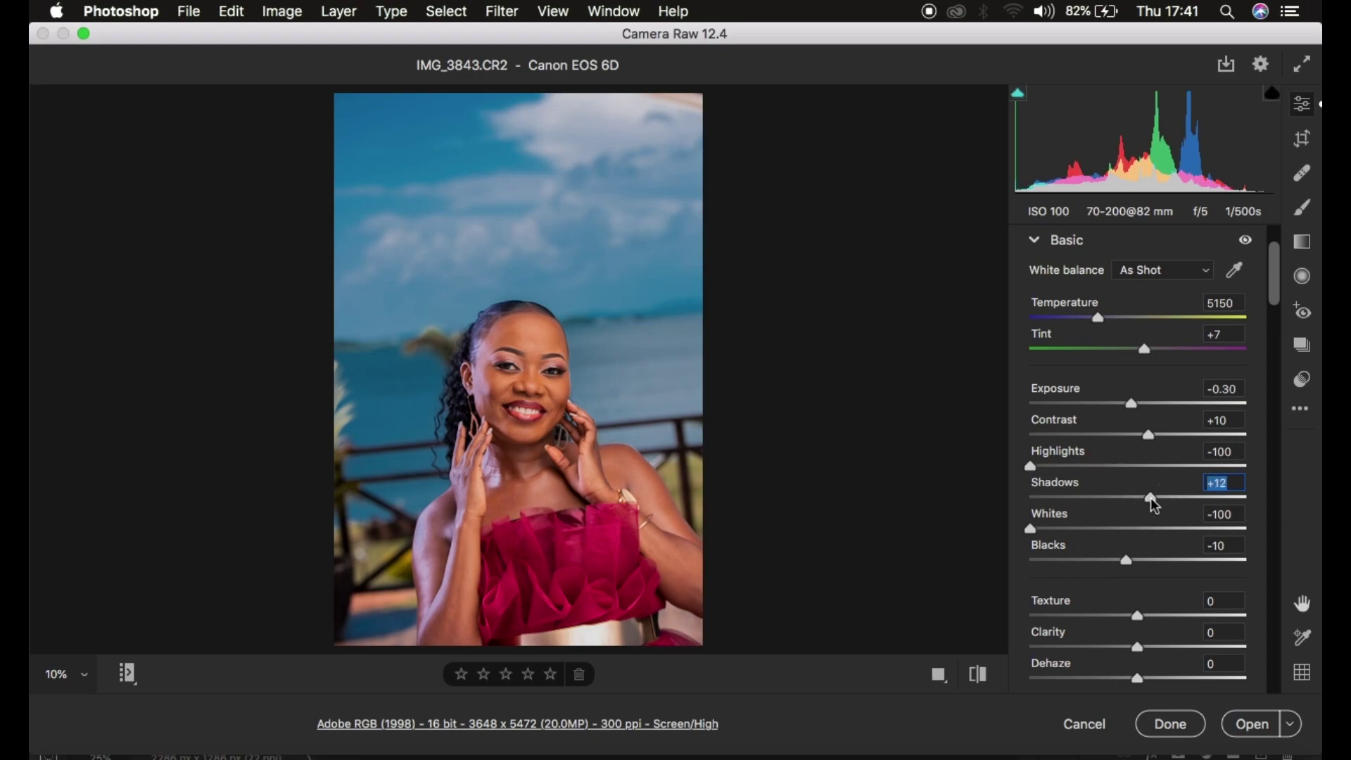